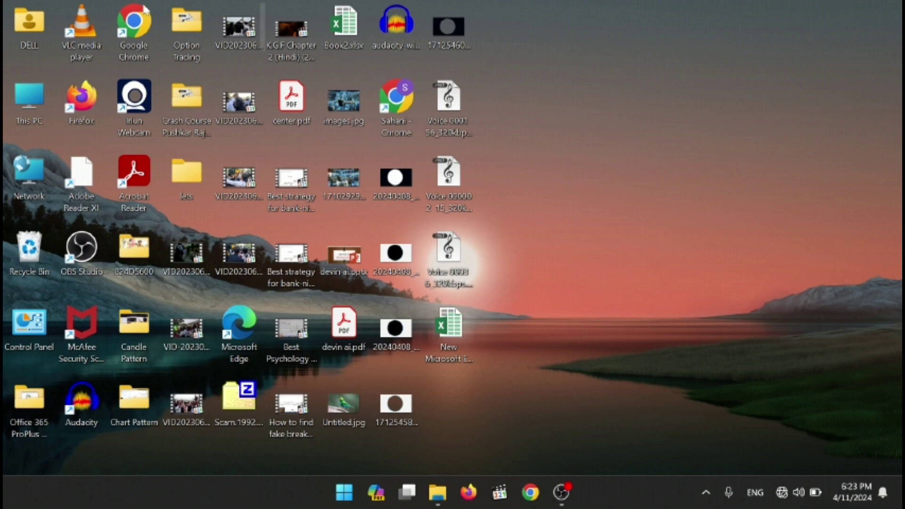
Step: Select all icons on the desktop twice, clearing the selection each time
{"action": "left_click_drag", "start_coordinate": [4, 1], "coordinate": [902, 475]}
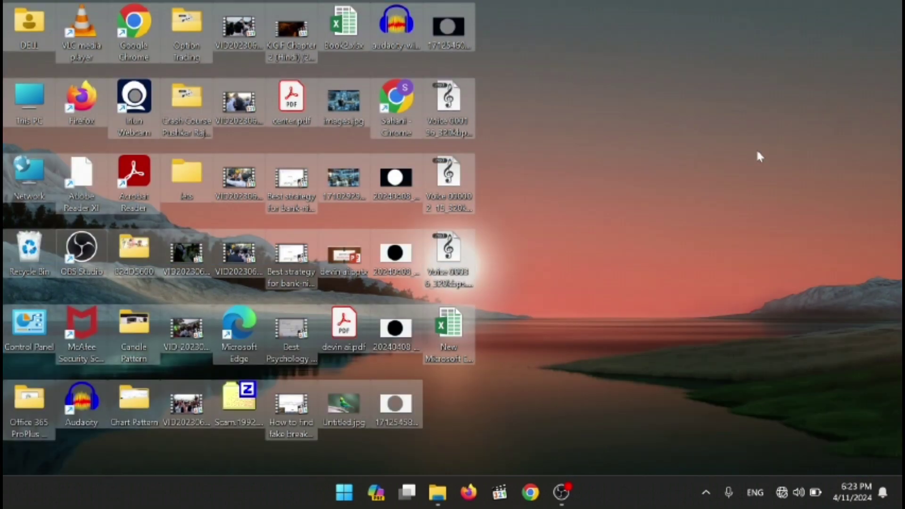
{"action": "left_click", "coordinate": [756, 148]}
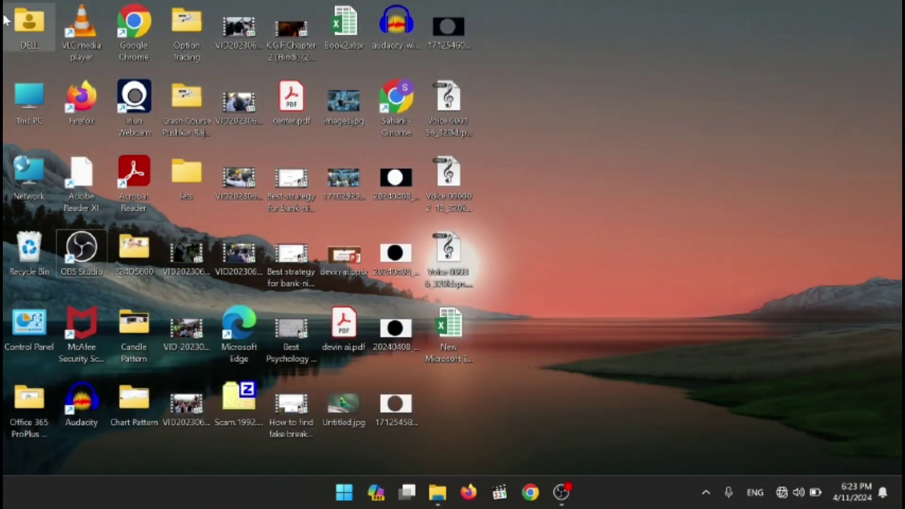
{"action": "left_click_drag", "start_coordinate": [5, 4], "coordinate": [588, 429]}
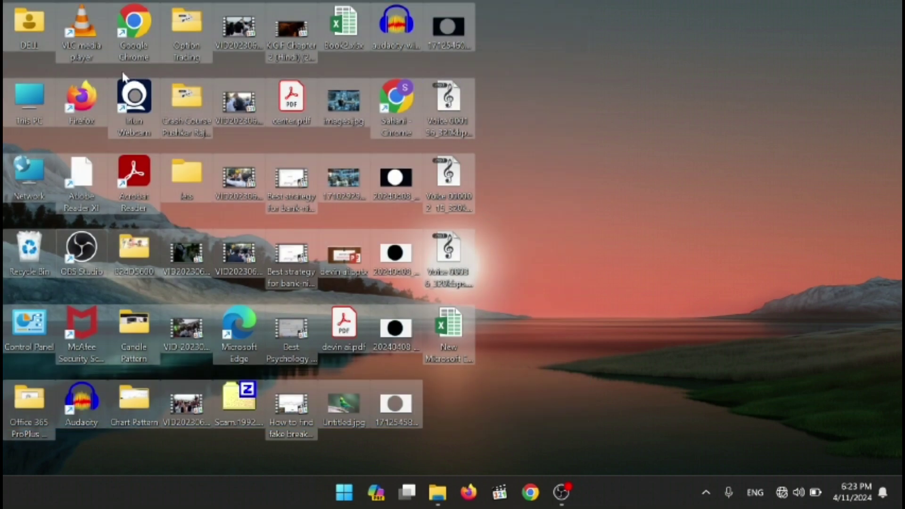
{"action": "left_click", "coordinate": [528, 46]}
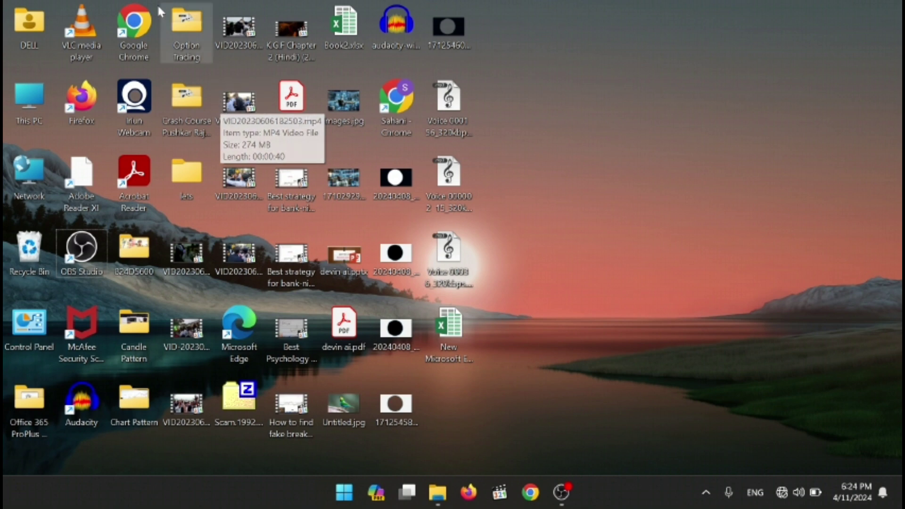
Step: Select the desktop's system icons from the user folder down to Control Panel, also select all icons, and clear the selection
{"action": "left_click_drag", "start_coordinate": [6, 6], "coordinate": [46, 349]}
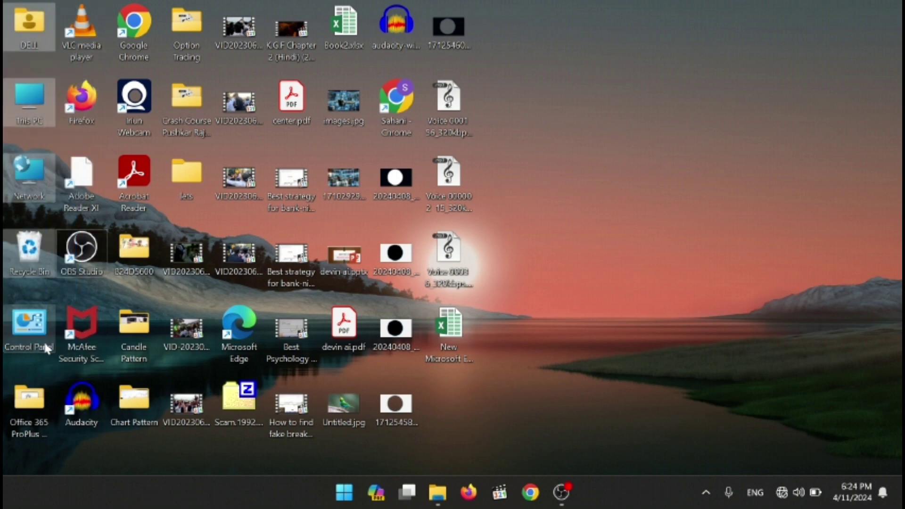
{"action": "left_click_drag", "start_coordinate": [669, 3], "coordinate": [3, 452]}
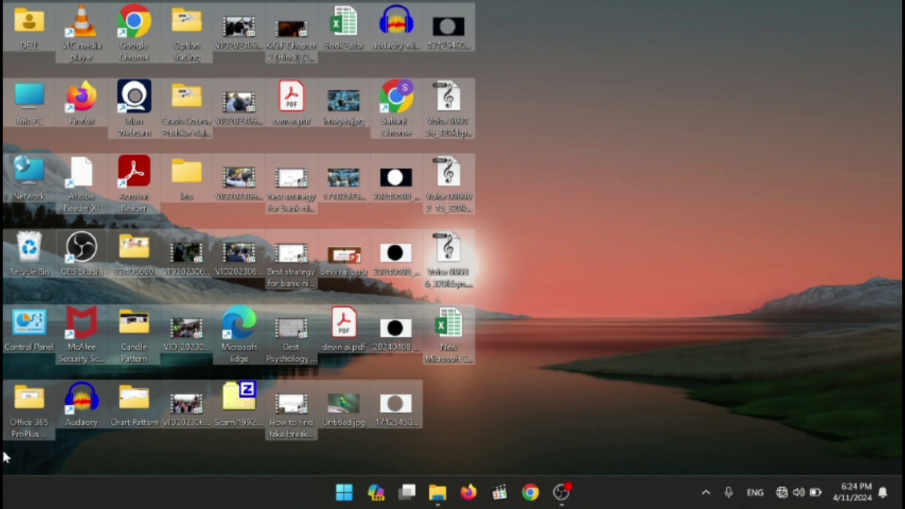
{"action": "left_click_drag", "start_coordinate": [3, 3], "coordinate": [41, 334]}
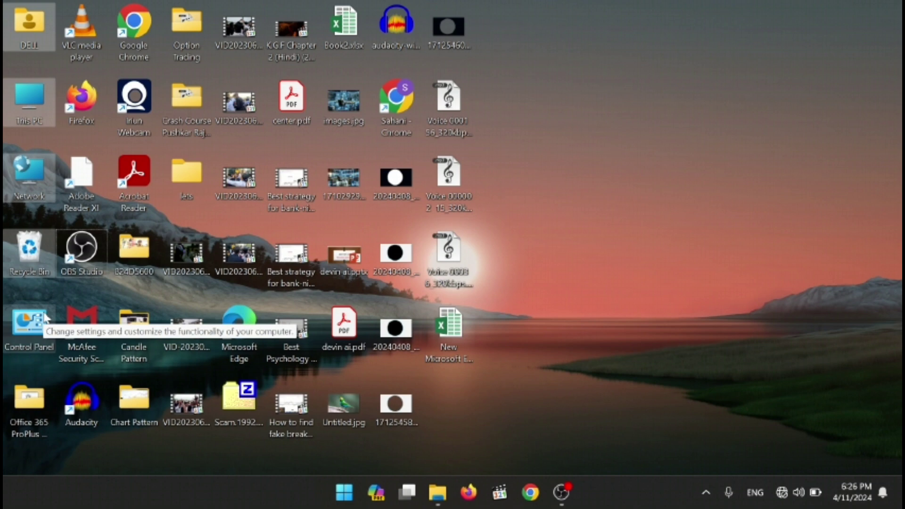
{"action": "left_click", "coordinate": [768, 33]}
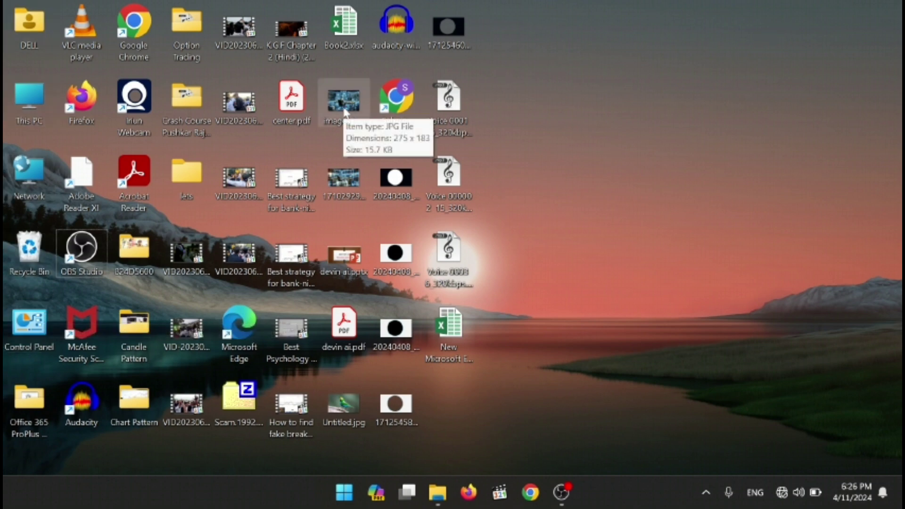
Step: Delete center.pdf from the desktop, sending it to the Recycle Bin
{"action": "right_click", "coordinate": [295, 111]}
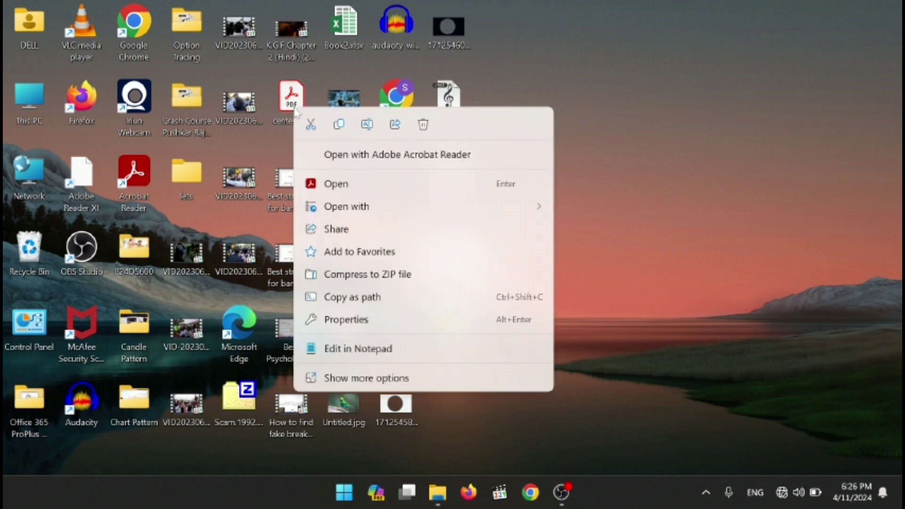
{"action": "left_click", "coordinate": [292, 101]}
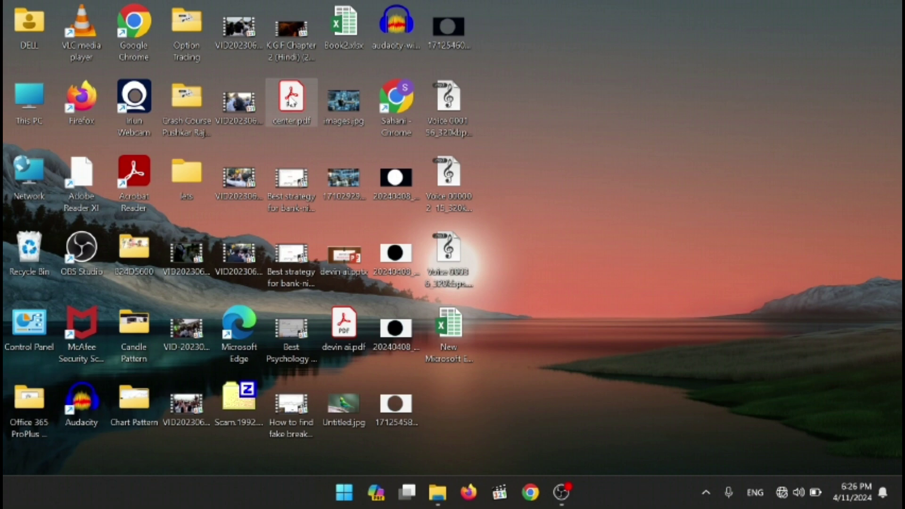
{"action": "key", "text": "Delete"}
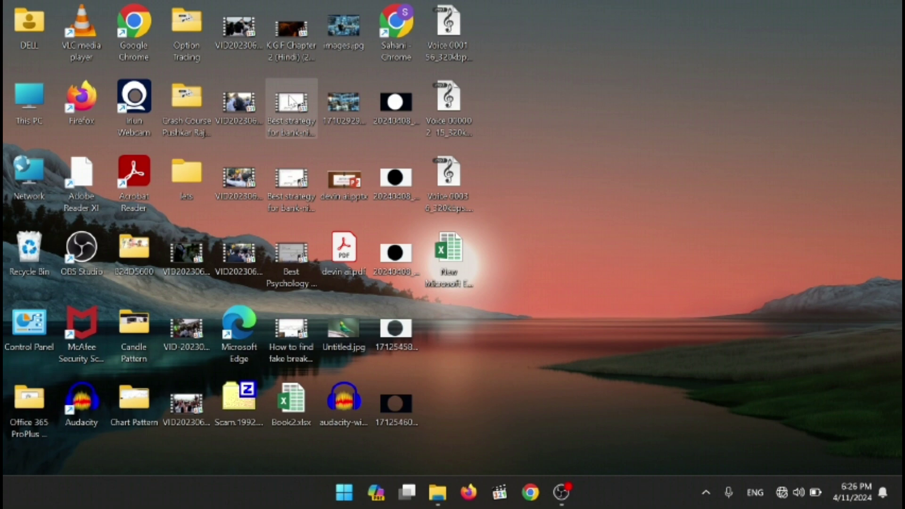
Step: Open the Recycle Bin and sort its files by Date Deleted
{"action": "double_click", "coordinate": [43, 241]}
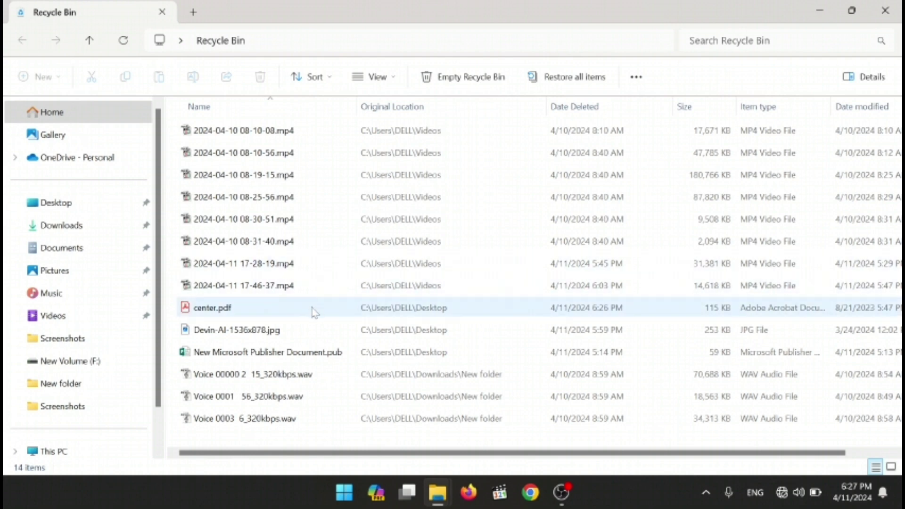
{"action": "mouse_move", "coordinate": [315, 313]}
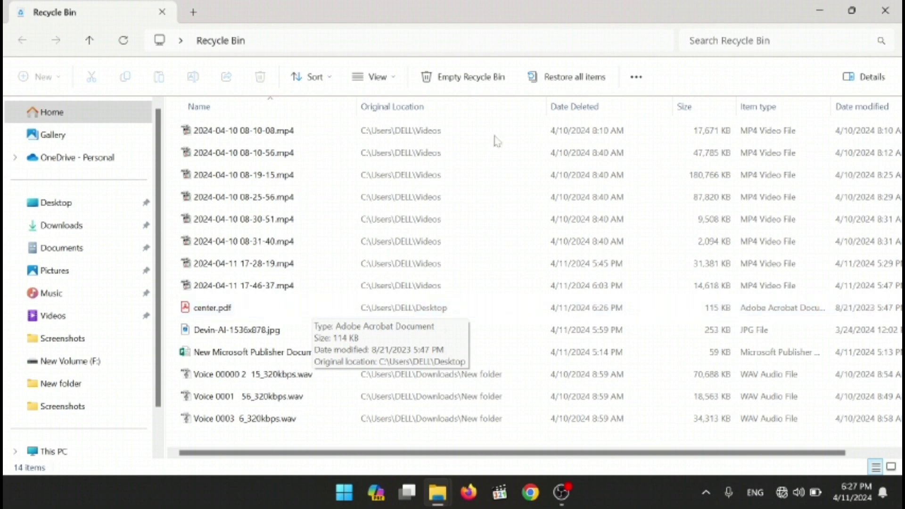
{"action": "left_click", "coordinate": [296, 75]}
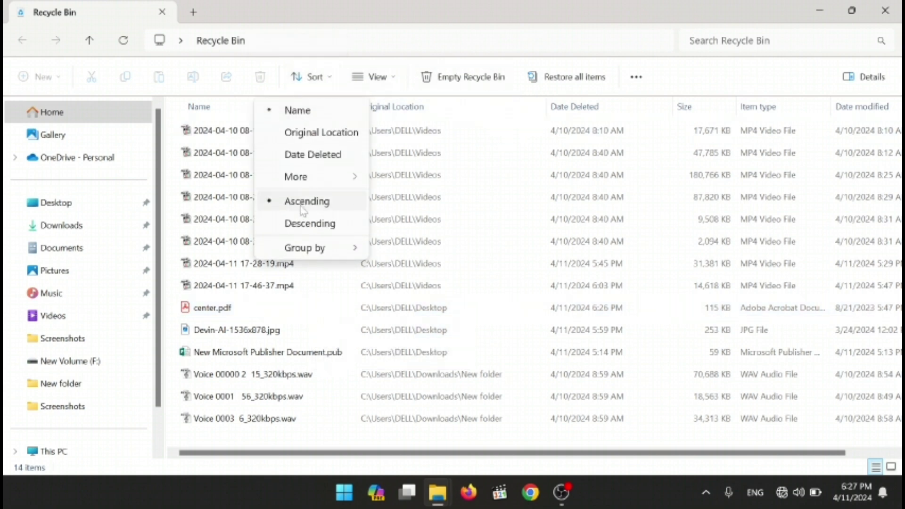
{"action": "left_click", "coordinate": [324, 156]}
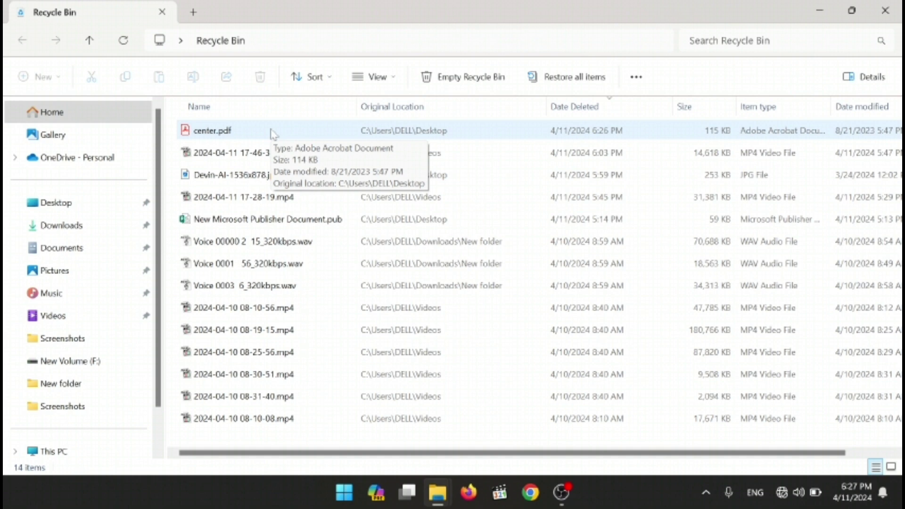
Step: View the properties of center.pdf, restore it to its original location, and close the Recycle Bin
{"action": "double_click", "coordinate": [311, 128]}
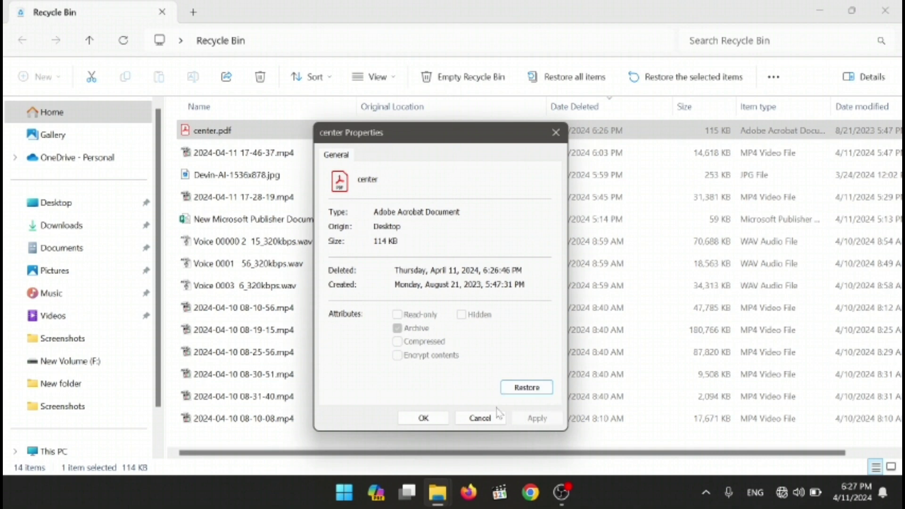
{"action": "left_click", "coordinate": [423, 419]}
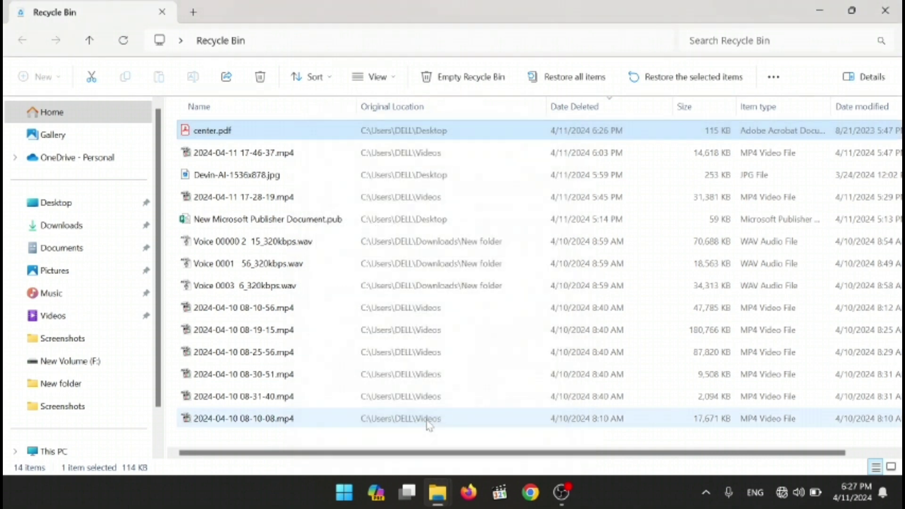
{"action": "right_click", "coordinate": [360, 136]}
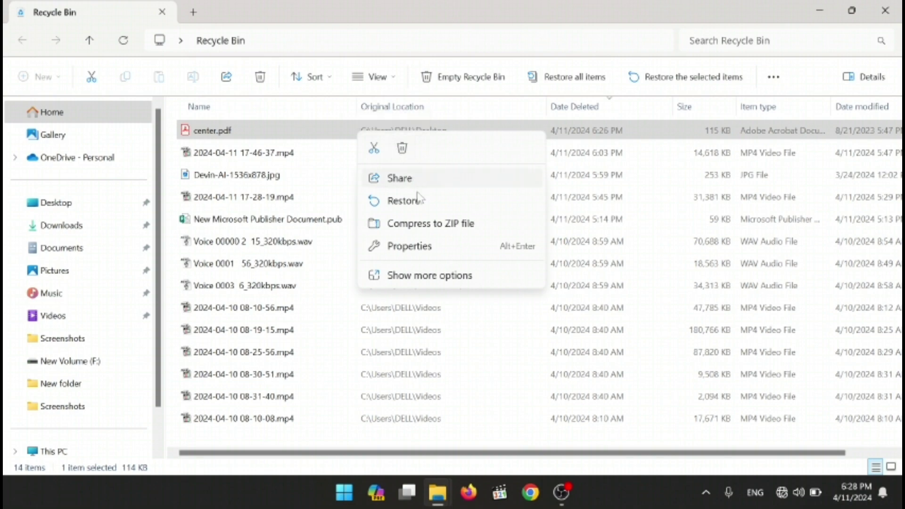
{"action": "left_click", "coordinate": [401, 200]}
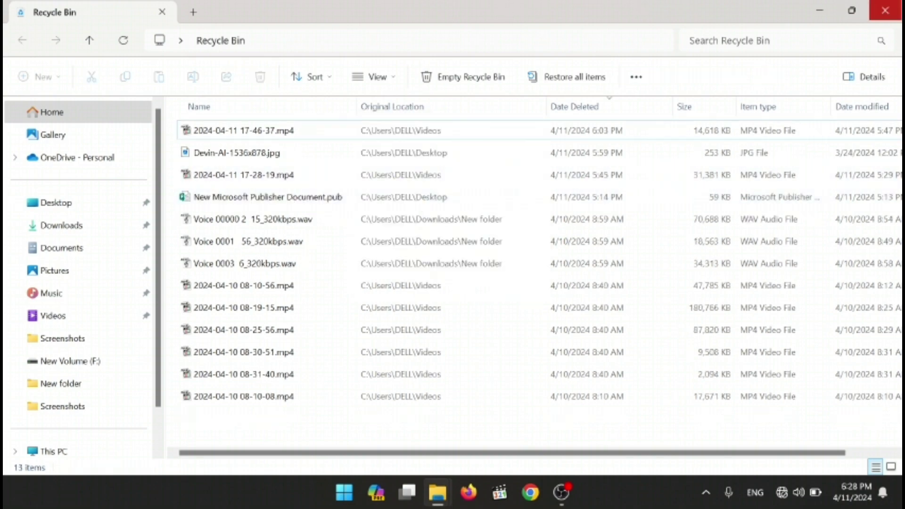
{"action": "left_click", "coordinate": [886, 11]}
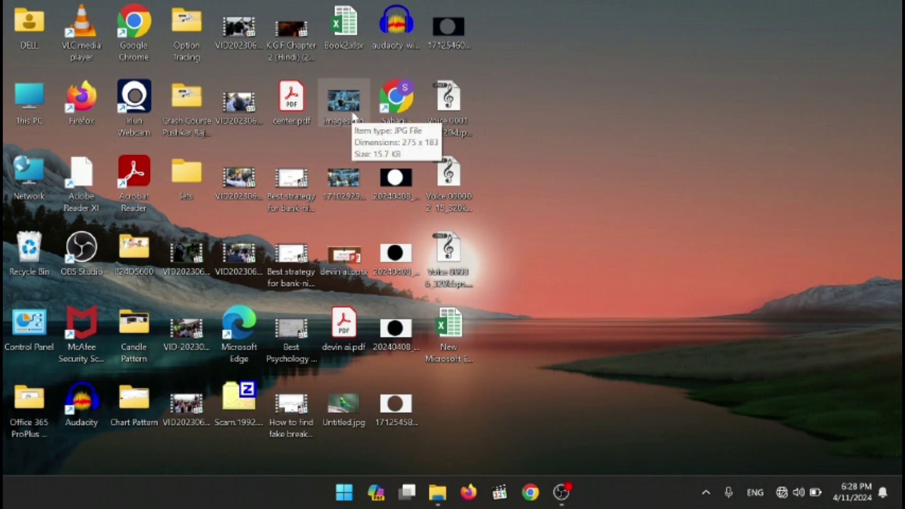
Step: Permanently delete images.jpg from the desktop, bypassing the Recycle Bin
{"action": "key", "text": "shift+Delete"}
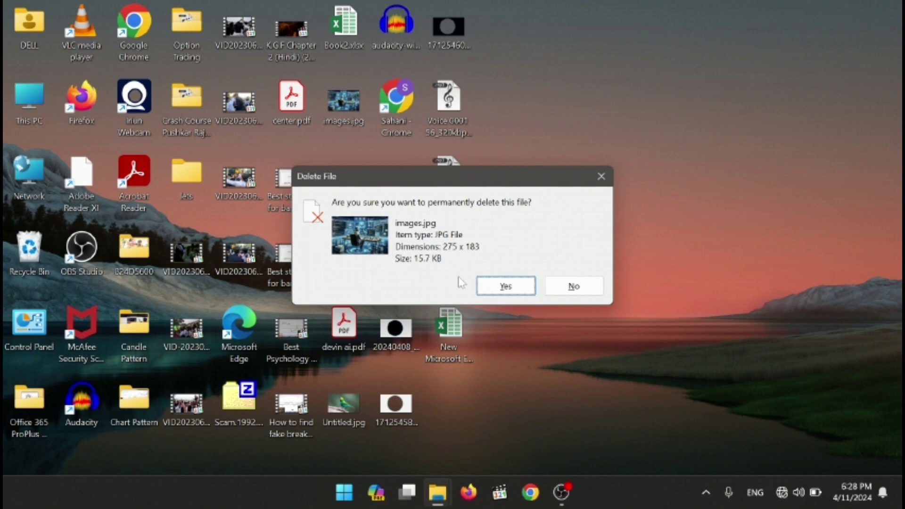
{"action": "left_click", "coordinate": [489, 288]}
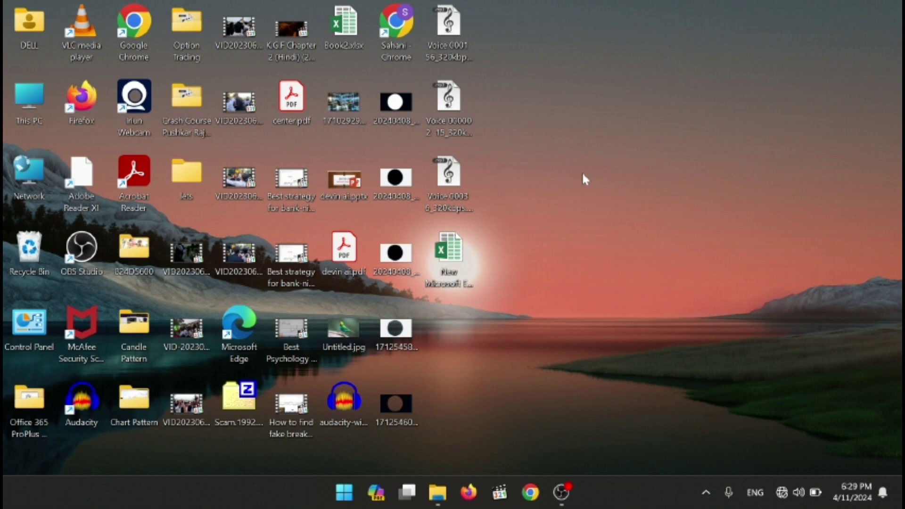
{"action": "right_click", "coordinate": [671, 71]}
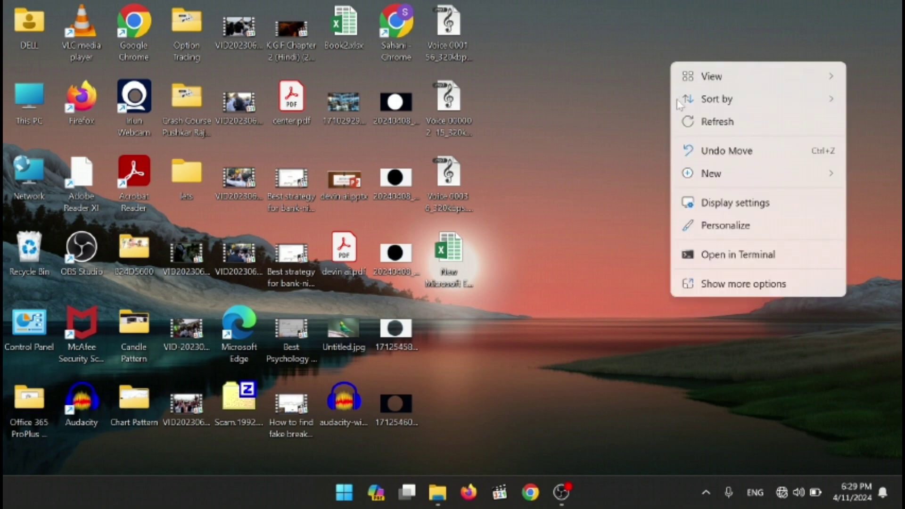
{"action": "mouse_move", "coordinate": [691, 105]}
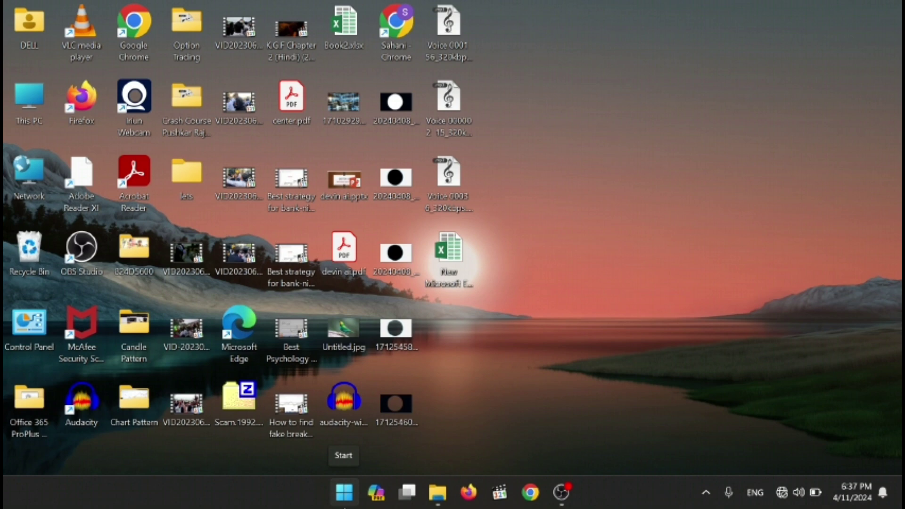
Step: Look over the taskbar apps and the pinned and recommended items in the Start menu, and close the menu
{"action": "mouse_move", "coordinate": [566, 504]}
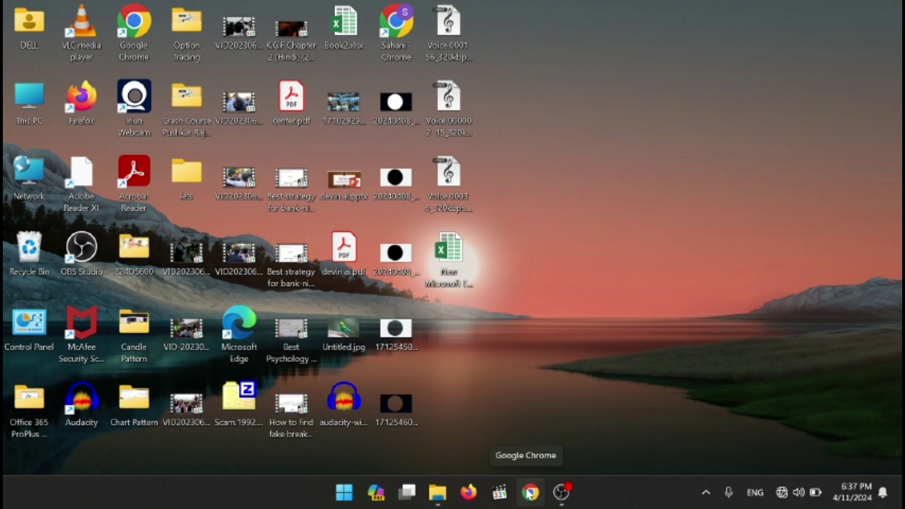
{"action": "left_click", "coordinate": [332, 502]}
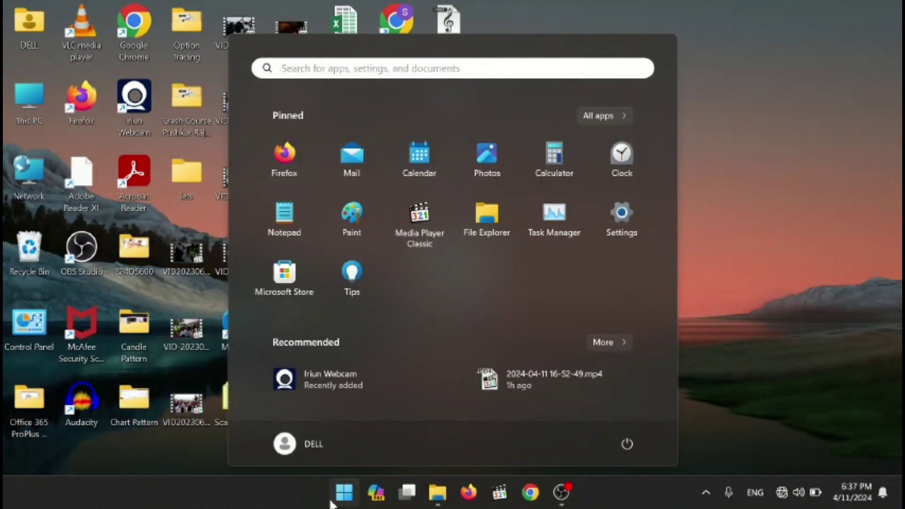
{"action": "left_click", "coordinate": [331, 503]}
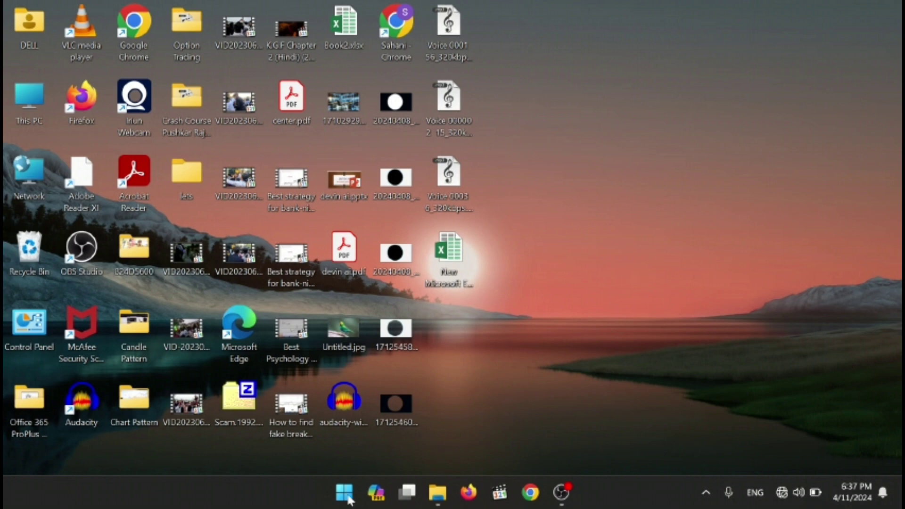
{"action": "left_click", "coordinate": [345, 495]}
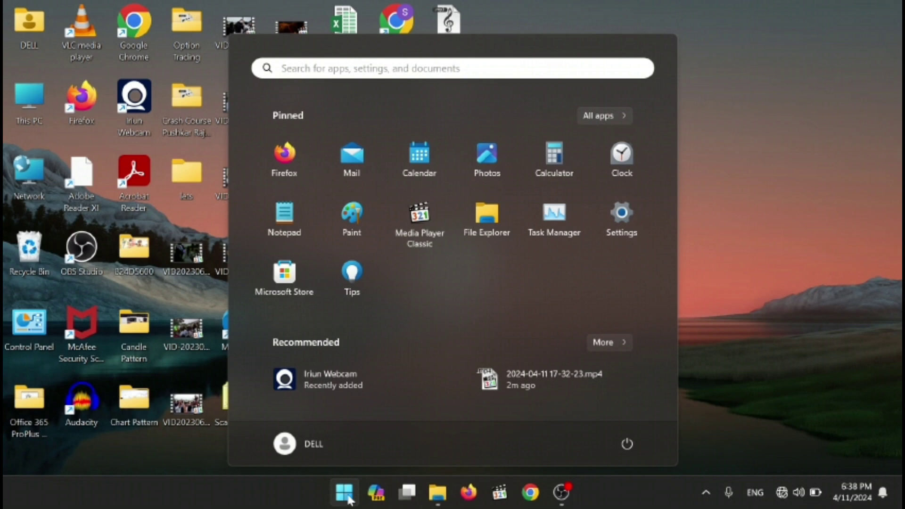
{"action": "left_click", "coordinate": [698, 338]}
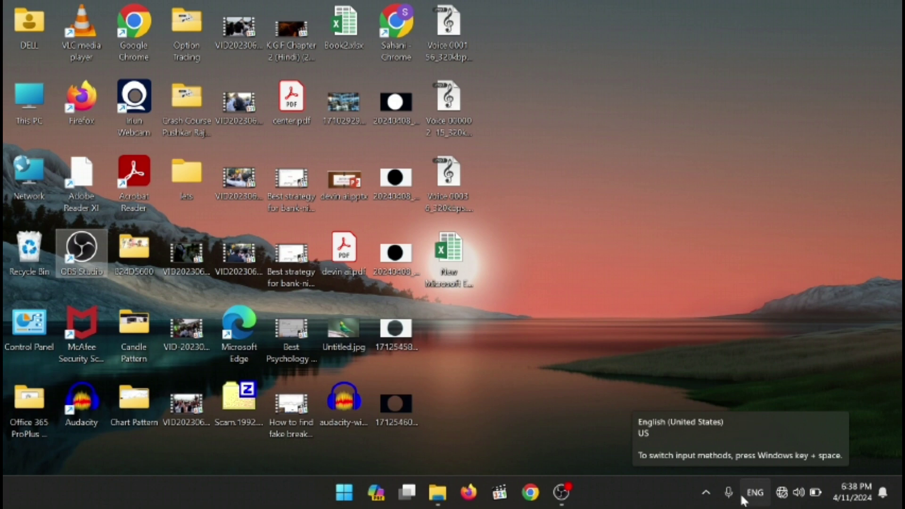
Step: Switch the keyboard input method to Hindi Traditional and back to English (United States)
{"action": "key", "text": "super+space"}
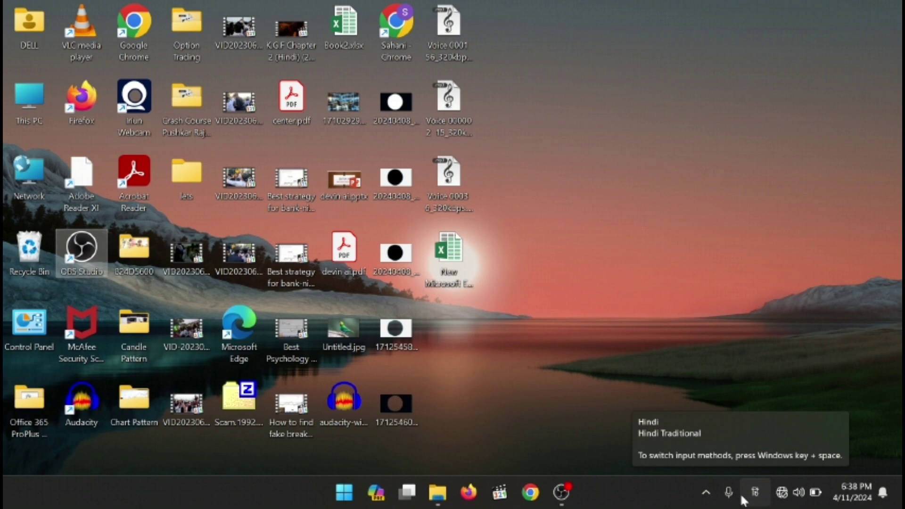
{"action": "key", "text": "super+space"}
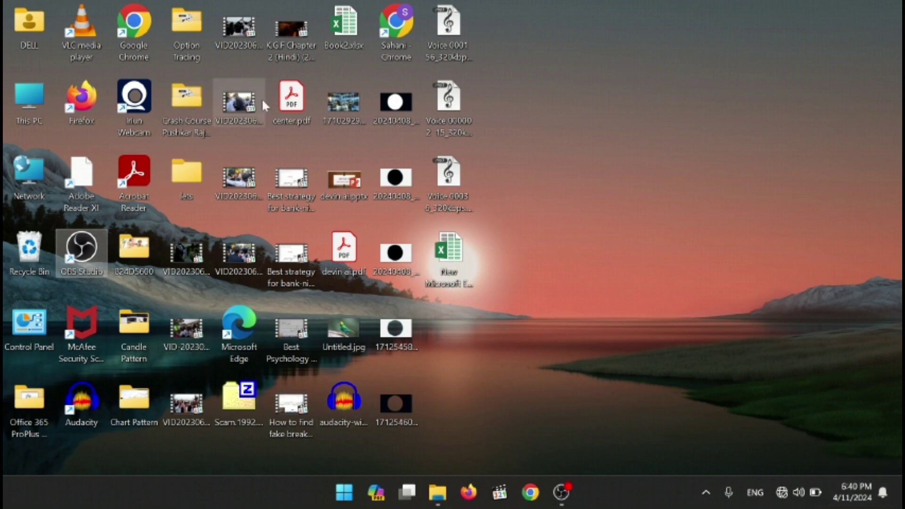
Step: Open the picture 1710292991687.png from the desktop, and hide and restore its window repeatedly, ending with the desktop shown
{"action": "double_click", "coordinate": [350, 109]}
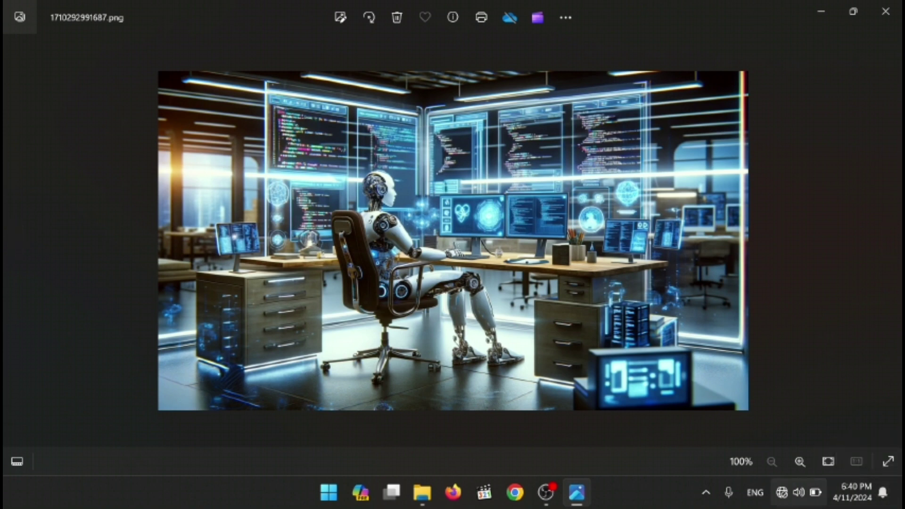
{"action": "left_click", "coordinate": [900, 477]}
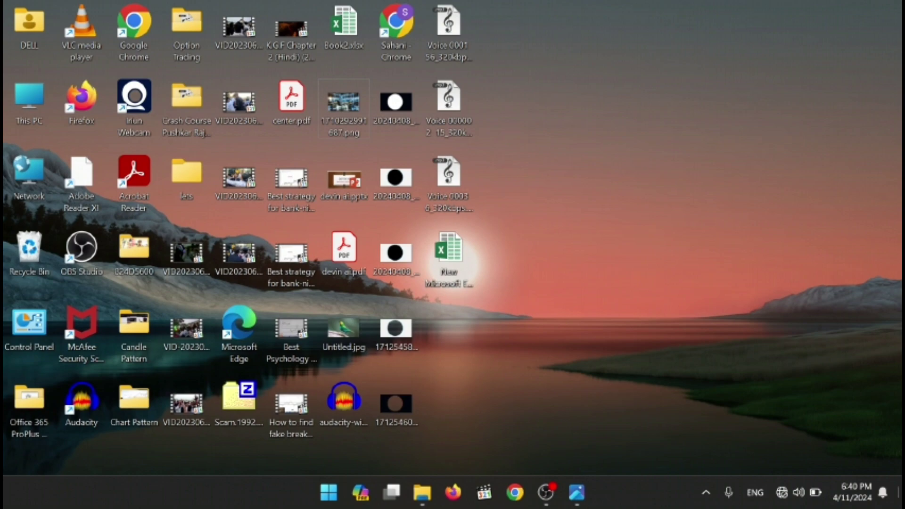
{"action": "left_click", "coordinate": [898, 493]}
{"action": "left_click", "coordinate": [899, 493]}
{"action": "left_click", "coordinate": [899, 492]}
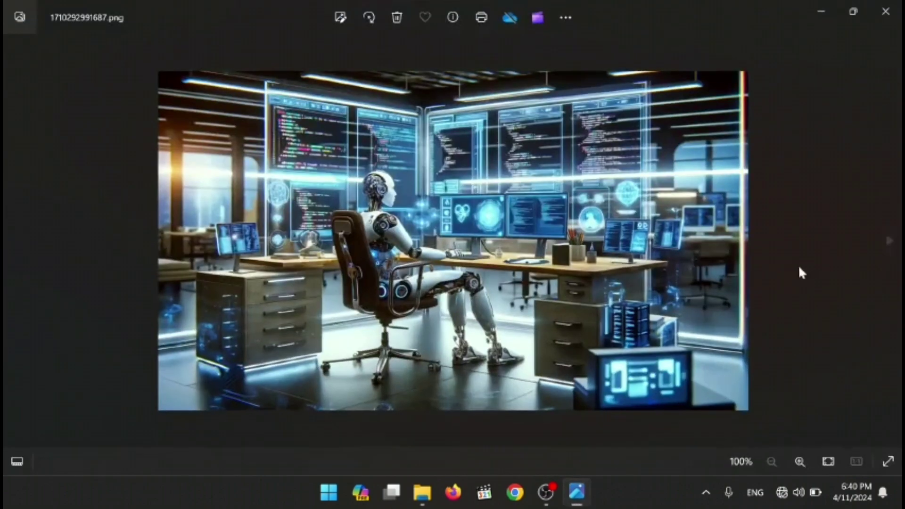
{"action": "key", "text": "super+d"}
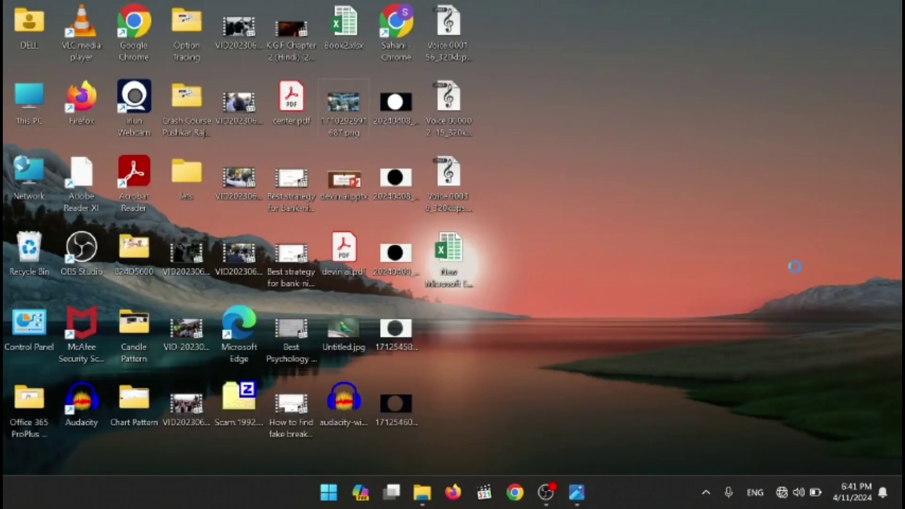
Step: Restore the picture window once more and return to the desktop
{"action": "key", "text": "super+d"}
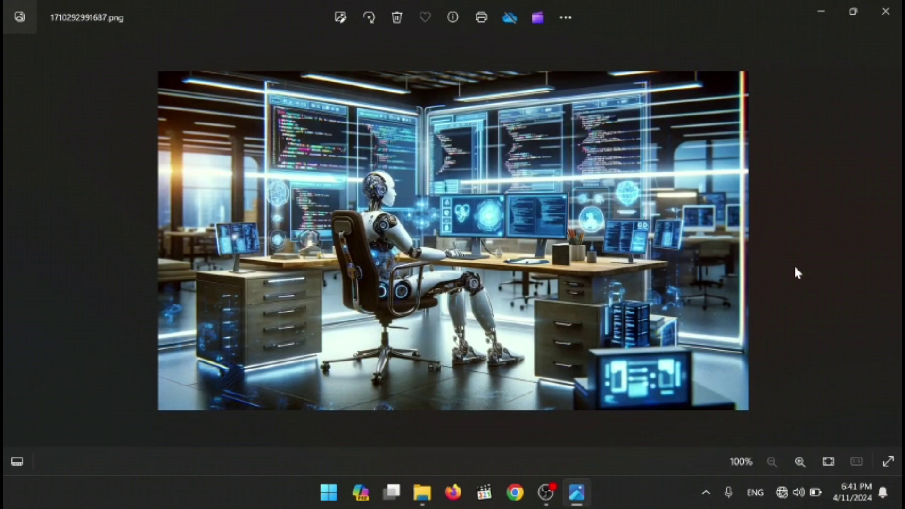
{"action": "key", "text": "super+d"}
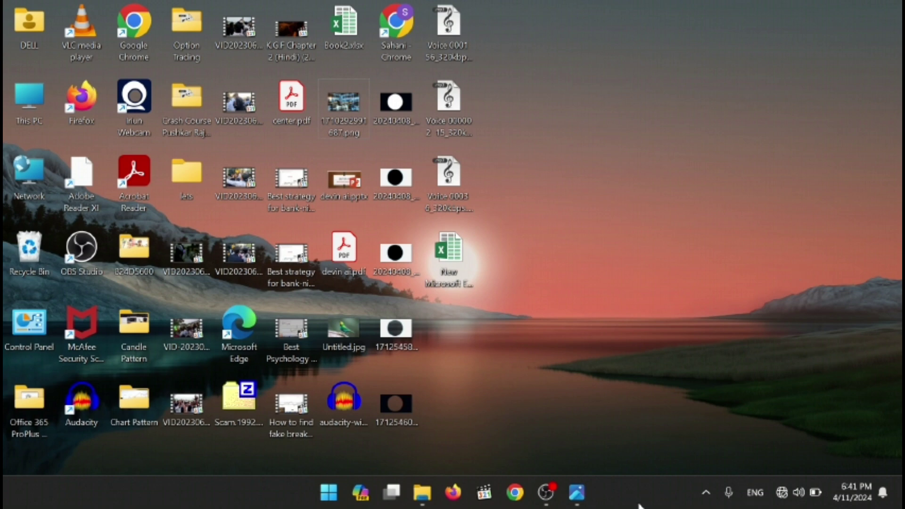
{"action": "mouse_move", "coordinate": [577, 494]}
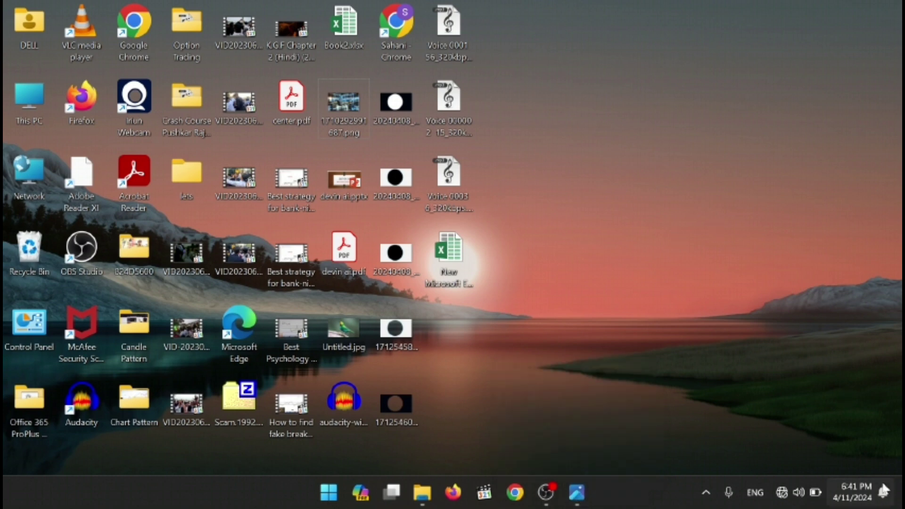
Step: Open the date and time settings from the taskbar clock and look through the Date & time page
{"action": "mouse_move", "coordinate": [843, 492]}
{"action": "right_click", "coordinate": [843, 493]}
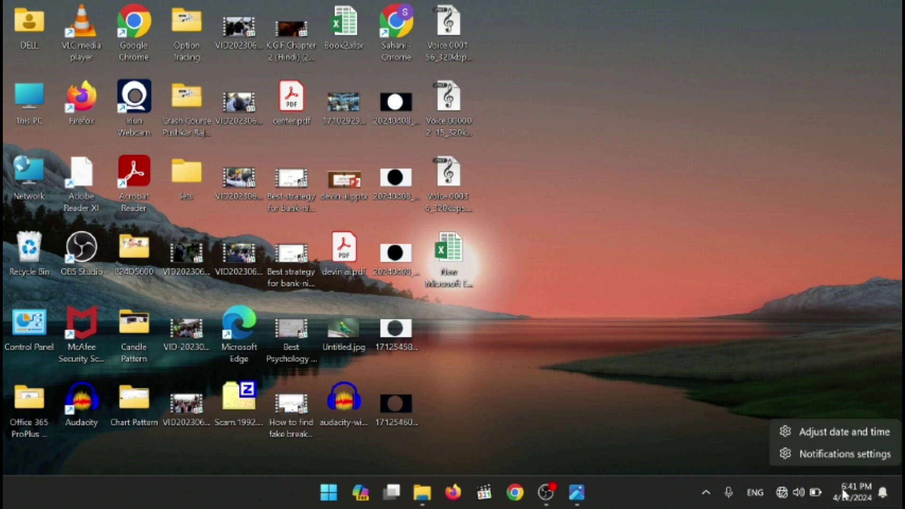
{"action": "left_click", "coordinate": [829, 435]}
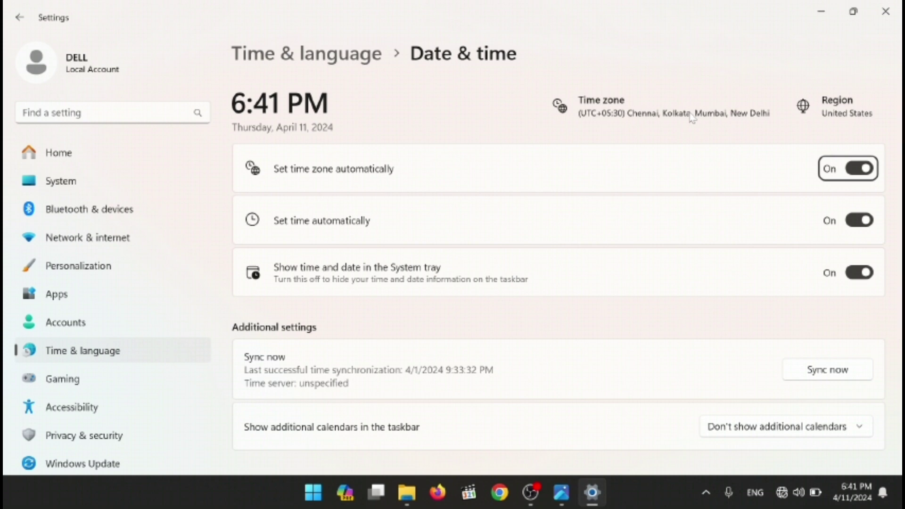
{"action": "scroll", "coordinate": [629, 259], "scroll_direction": "down", "scroll_amount": 2}
{"action": "scroll", "coordinate": [630, 259], "scroll_direction": "down", "scroll_amount": 2}
{"action": "scroll", "coordinate": [629, 259], "scroll_direction": "up", "scroll_amount": 3}
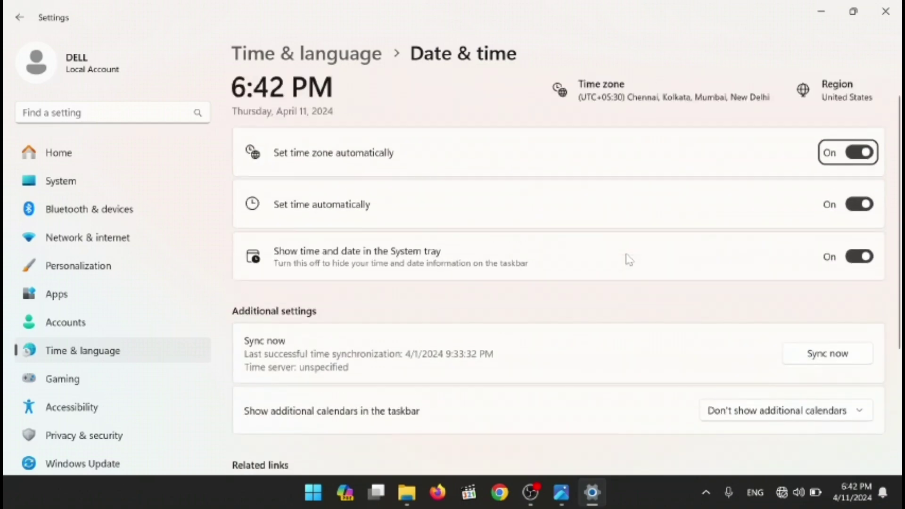
{"action": "scroll", "coordinate": [682, 255], "scroll_direction": "down", "scroll_amount": 4}
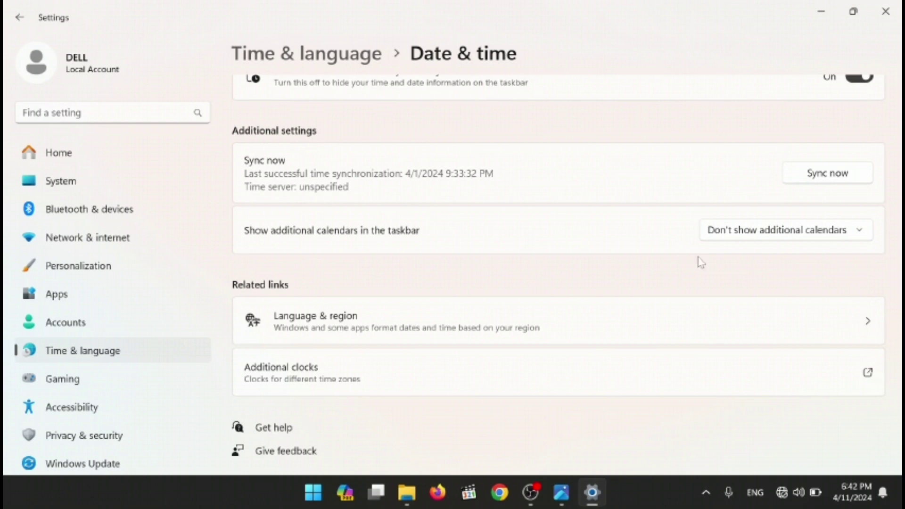
Step: Look through the Language & region settings and return to the Date & time page
{"action": "left_click", "coordinate": [730, 314]}
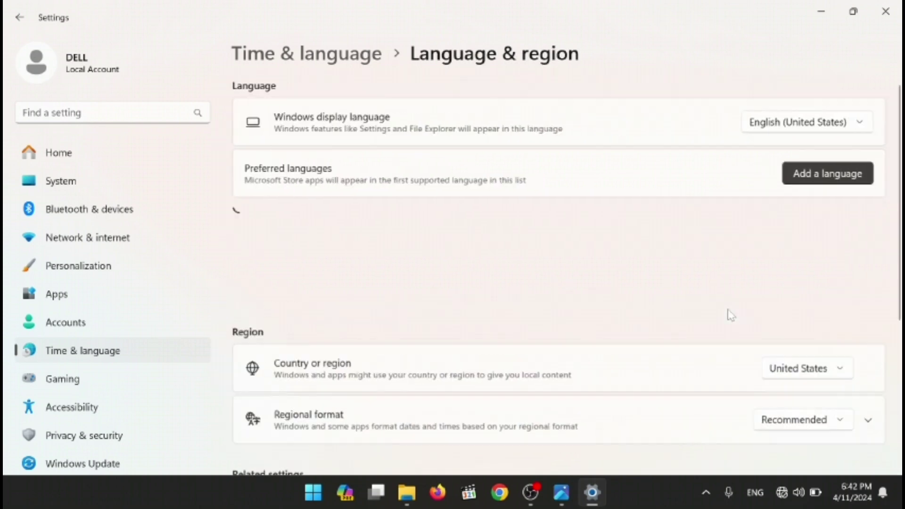
{"action": "scroll", "coordinate": [724, 222], "scroll_direction": "down", "scroll_amount": 5}
{"action": "scroll", "coordinate": [725, 222], "scroll_direction": "up", "scroll_amount": 5}
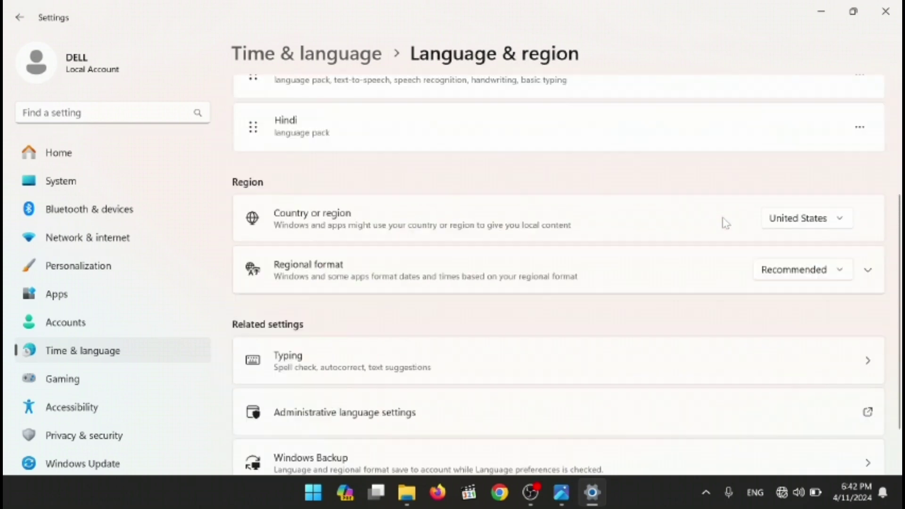
{"action": "left_click", "coordinate": [19, 17]}
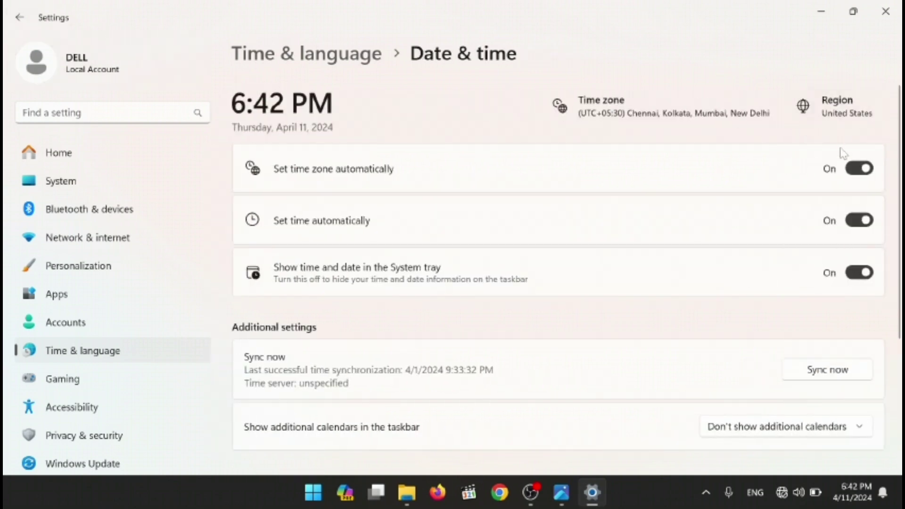
Step: Turn off automatic time zone and automatic time, turn both back on, and close the settings
{"action": "left_click", "coordinate": [857, 176]}
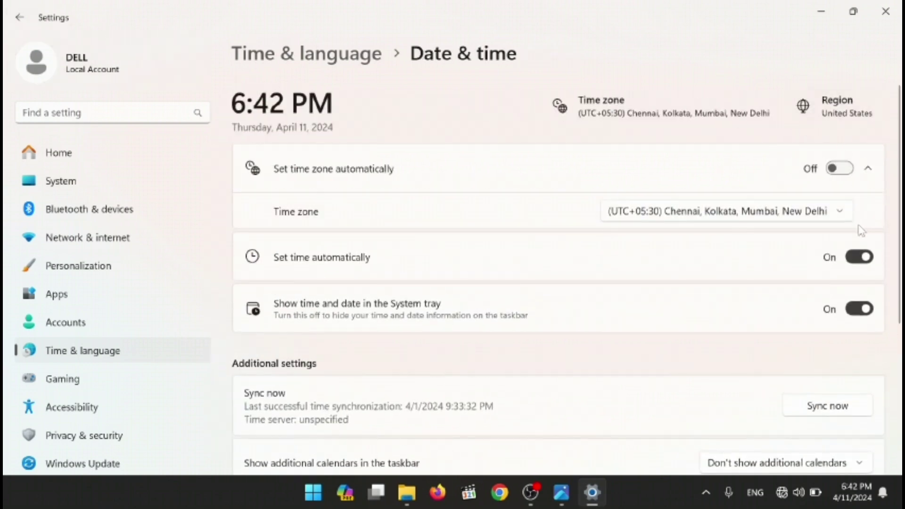
{"action": "left_click", "coordinate": [859, 259]}
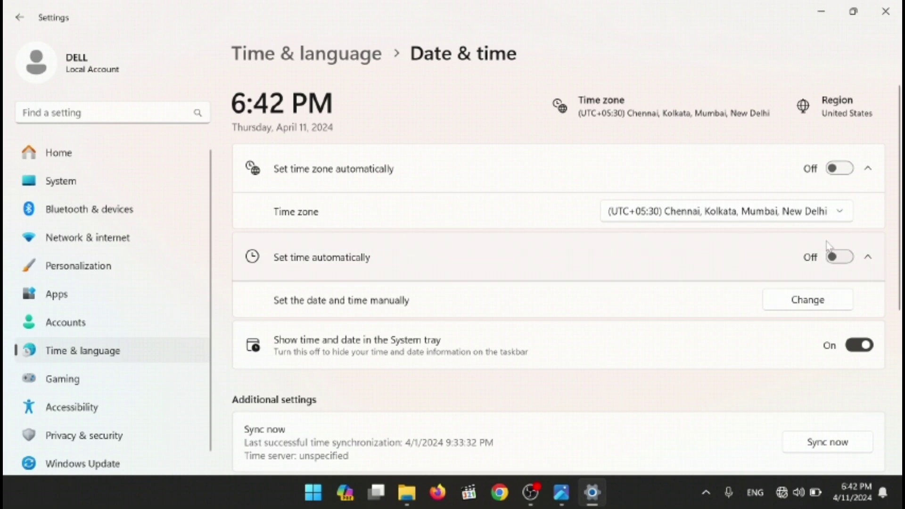
{"action": "left_click", "coordinate": [833, 258]}
{"action": "left_click", "coordinate": [839, 169]}
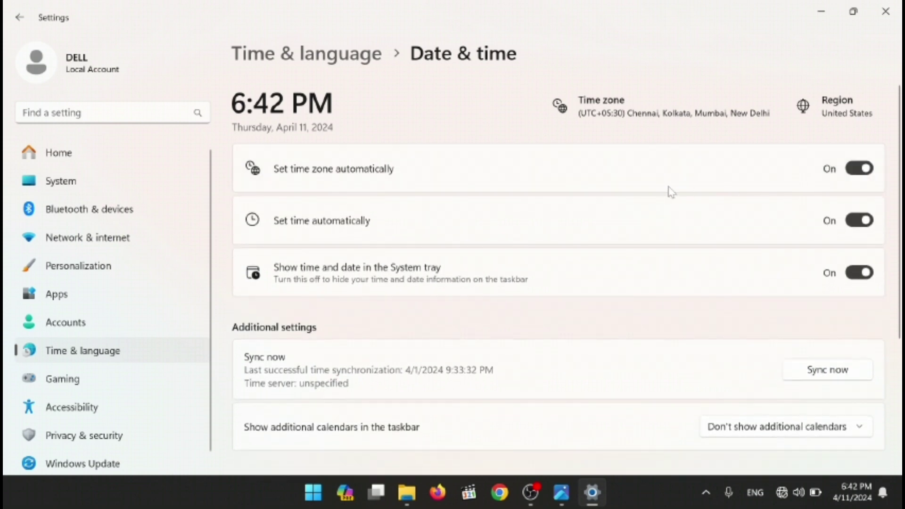
{"action": "left_click", "coordinate": [880, 30]}
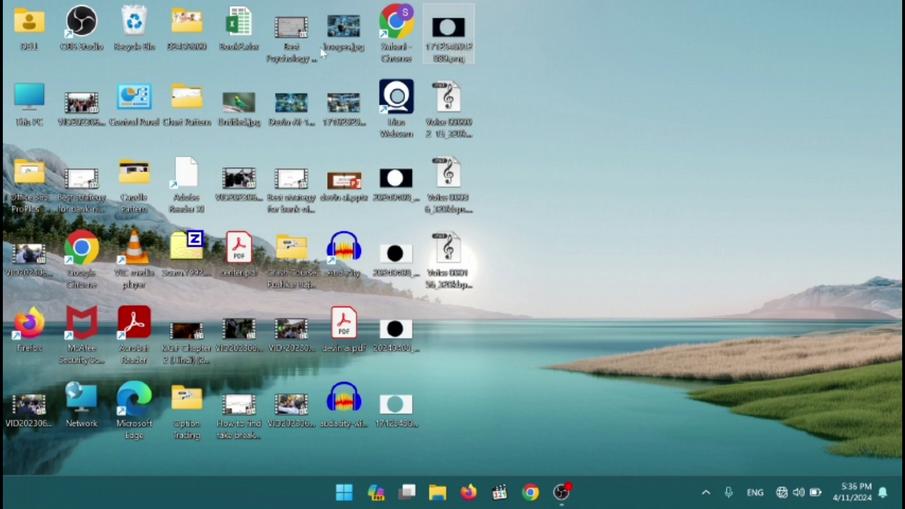
Step: Open and close the picture images.jpg from the desktop, and look over the commands in its context menu
{"action": "double_click", "coordinate": [353, 51]}
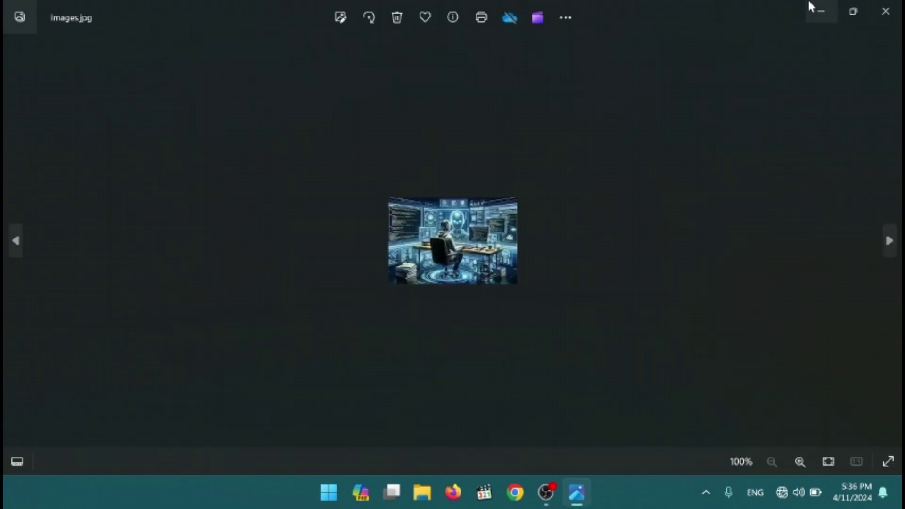
{"action": "left_click", "coordinate": [886, 8]}
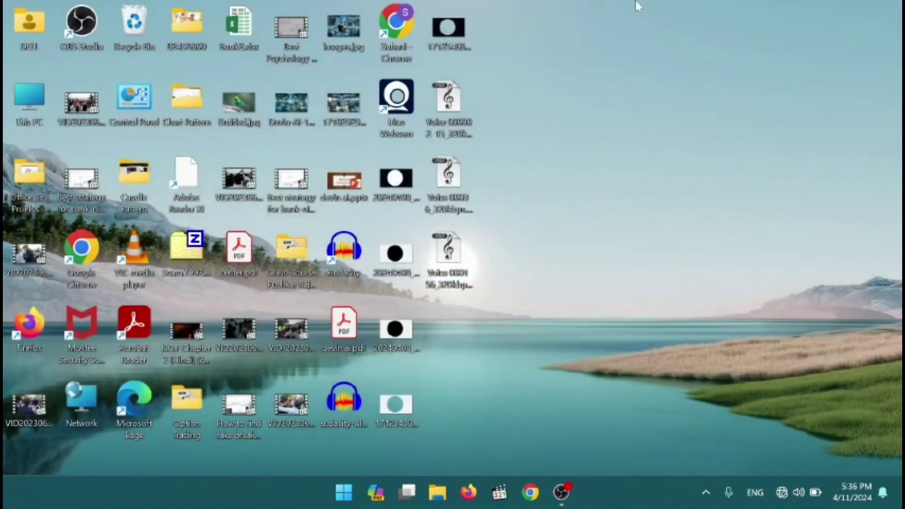
{"action": "left_click", "coordinate": [358, 112]}
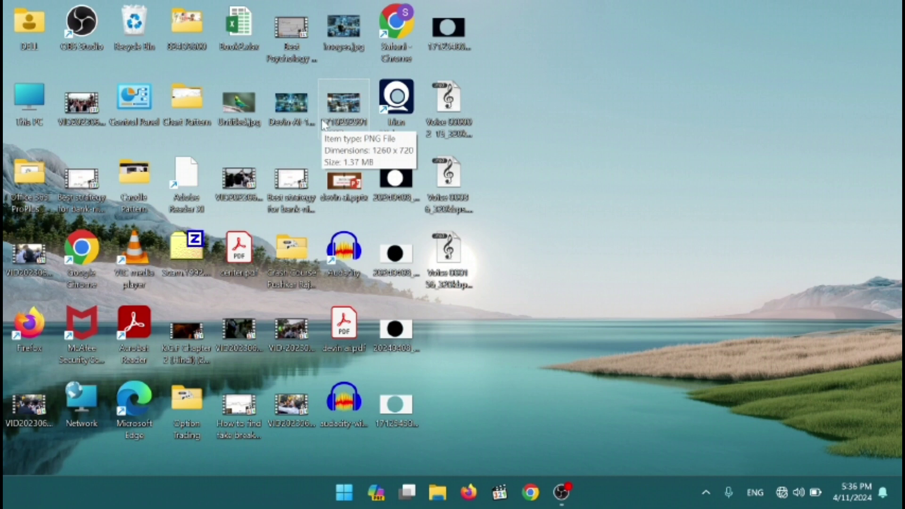
{"action": "left_click", "coordinate": [331, 40]}
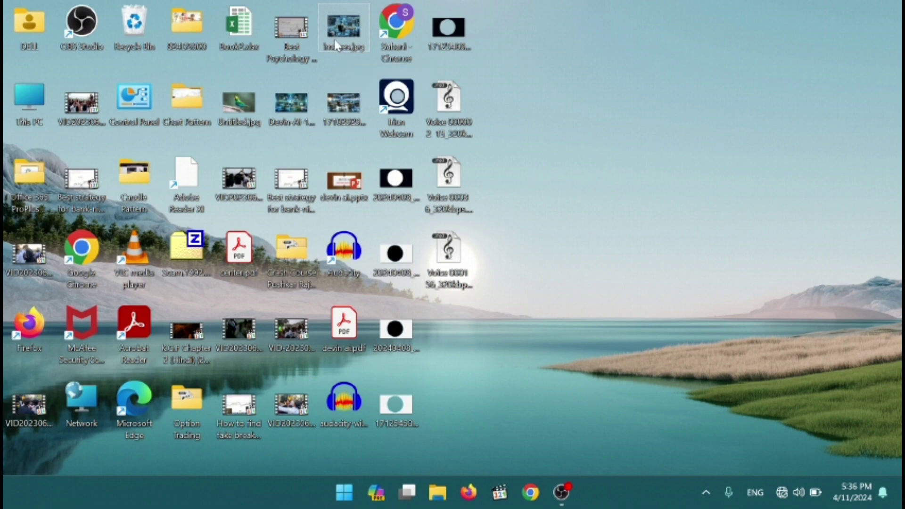
{"action": "right_click", "coordinate": [336, 45]}
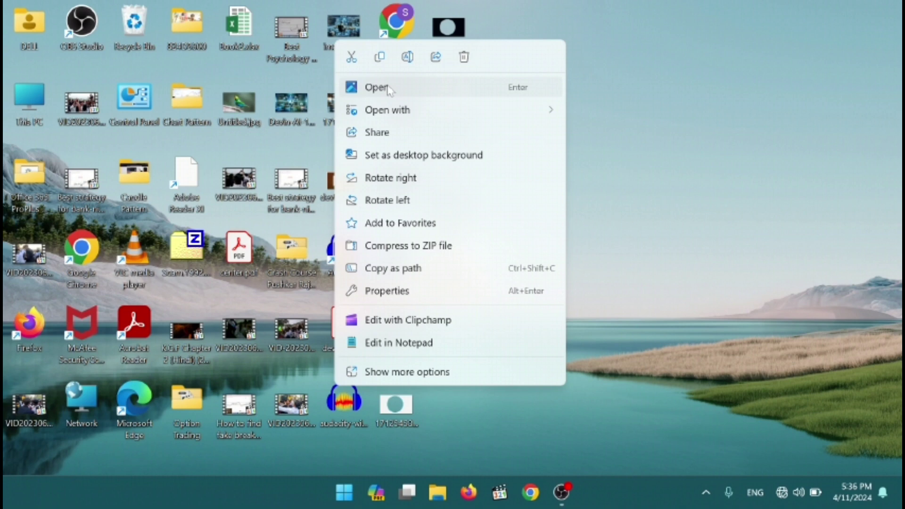
{"action": "left_click", "coordinate": [677, 116]}
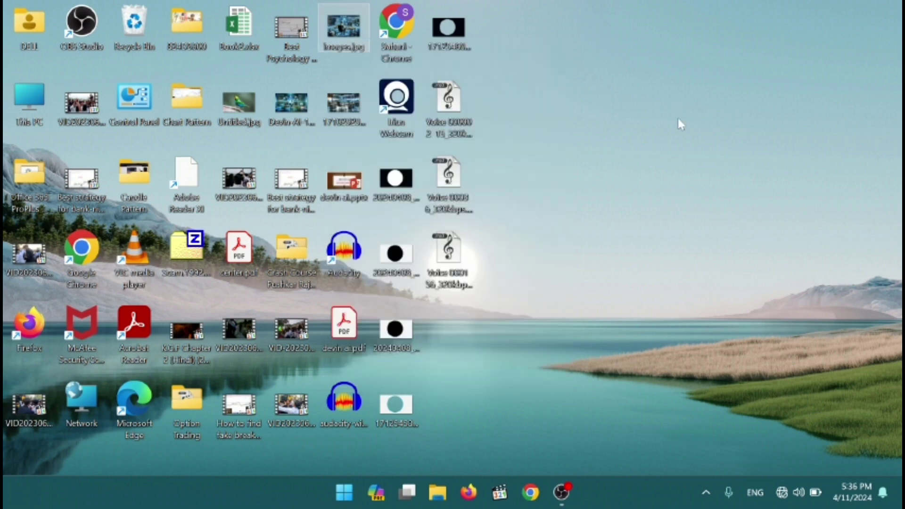
Step: Change the desktop icon size to Large icons and back to Medium icons
{"action": "right_click", "coordinate": [575, 88]}
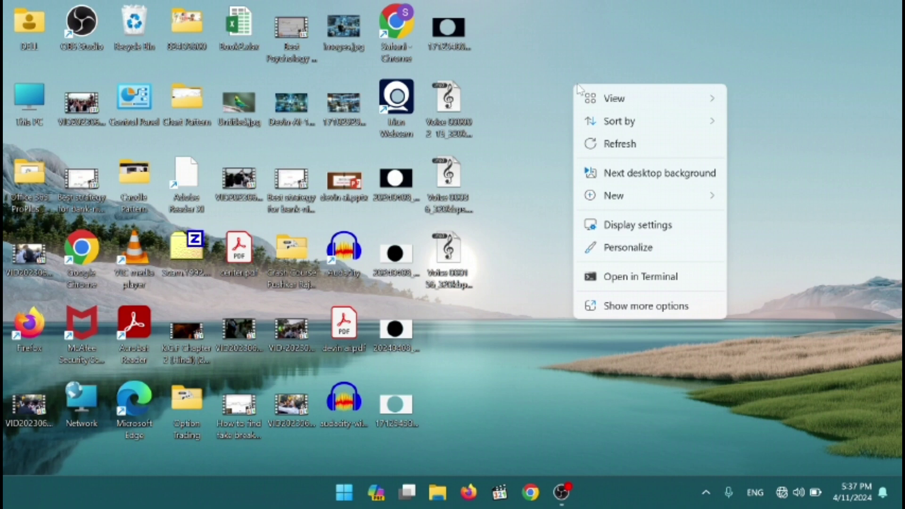
{"action": "mouse_move", "coordinate": [610, 101]}
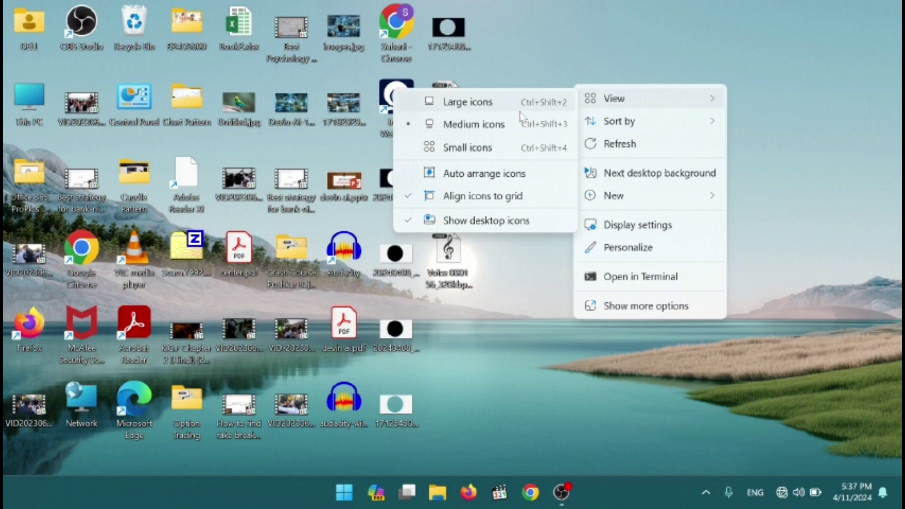
{"action": "left_click", "coordinate": [495, 108]}
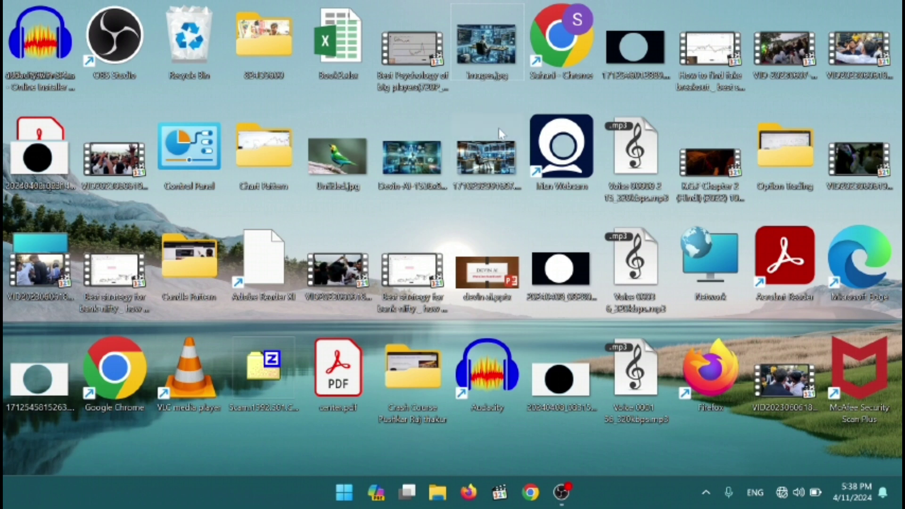
{"action": "right_click", "coordinate": [481, 108]}
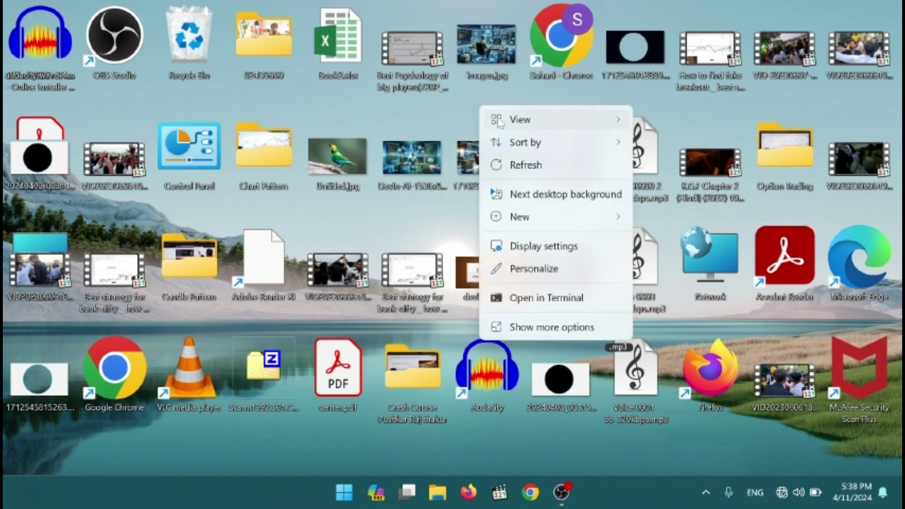
{"action": "mouse_move", "coordinate": [498, 123]}
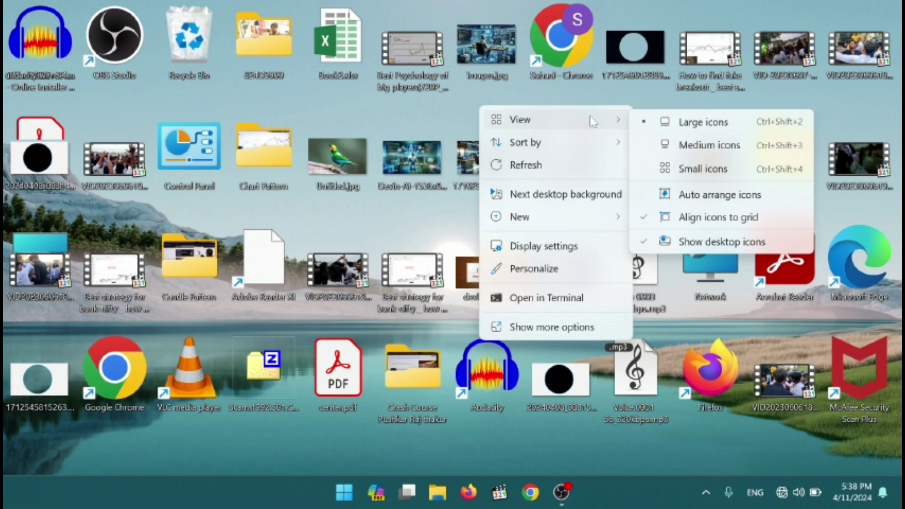
{"action": "left_click", "coordinate": [714, 150]}
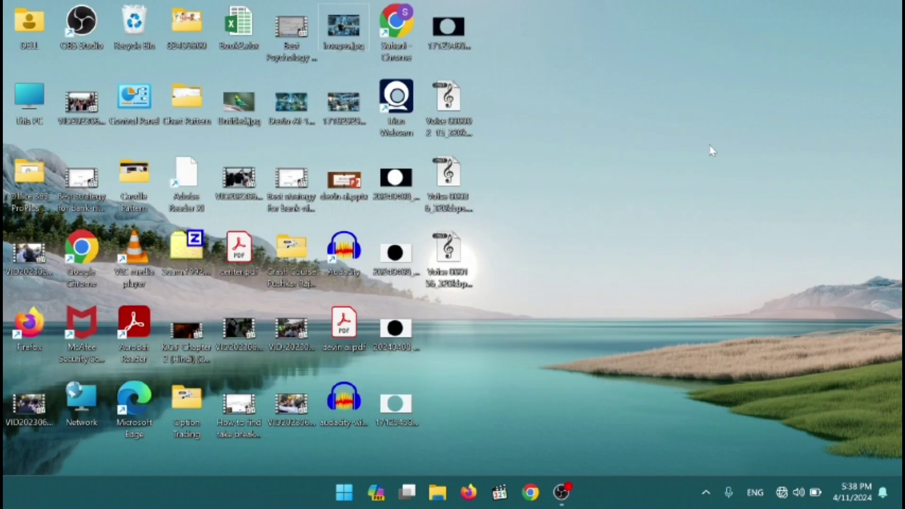
Step: Look over the desktop's icon view options, including Auto arrange icons, and dismiss the menu
{"action": "right_click", "coordinate": [550, 130]}
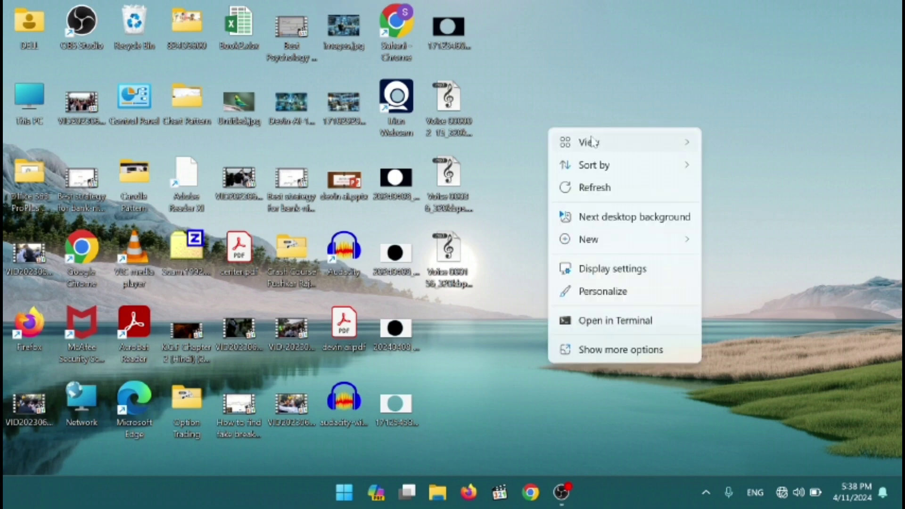
{"action": "mouse_move", "coordinate": [595, 142]}
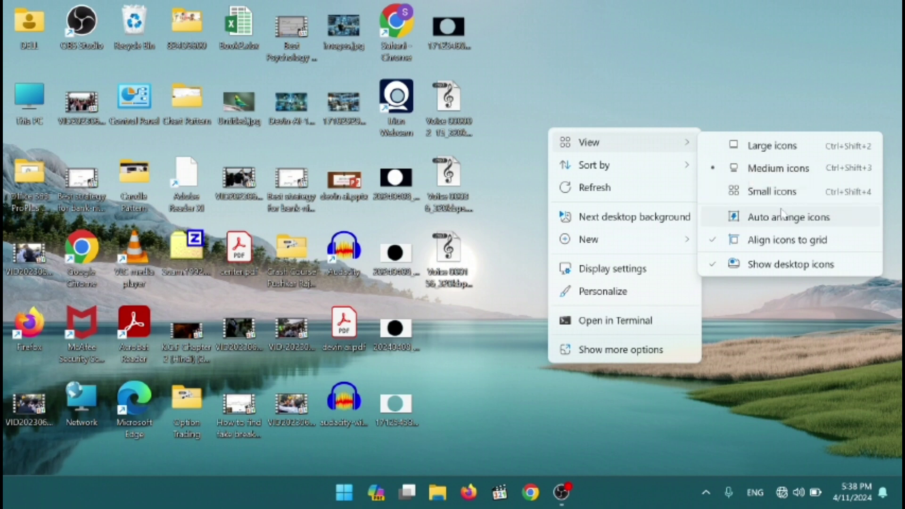
{"action": "right_click", "coordinate": [598, 93]}
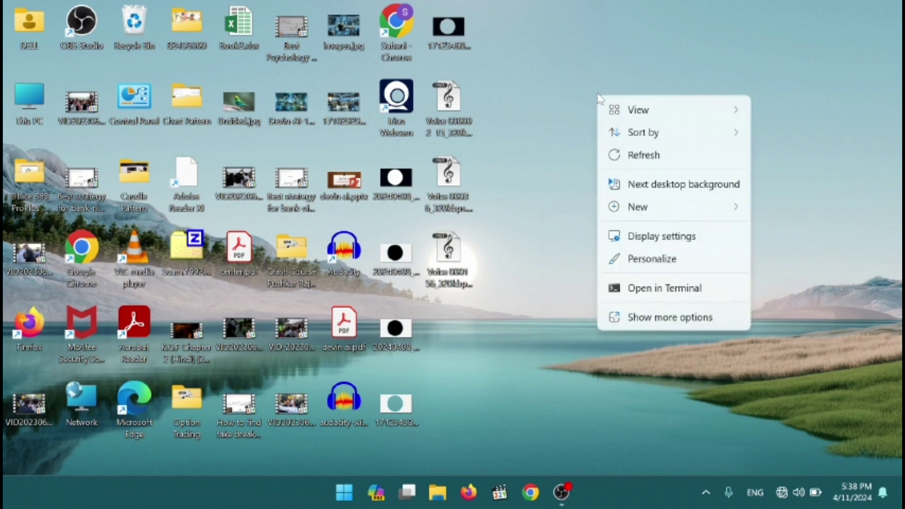
{"action": "key", "text": "Escape"}
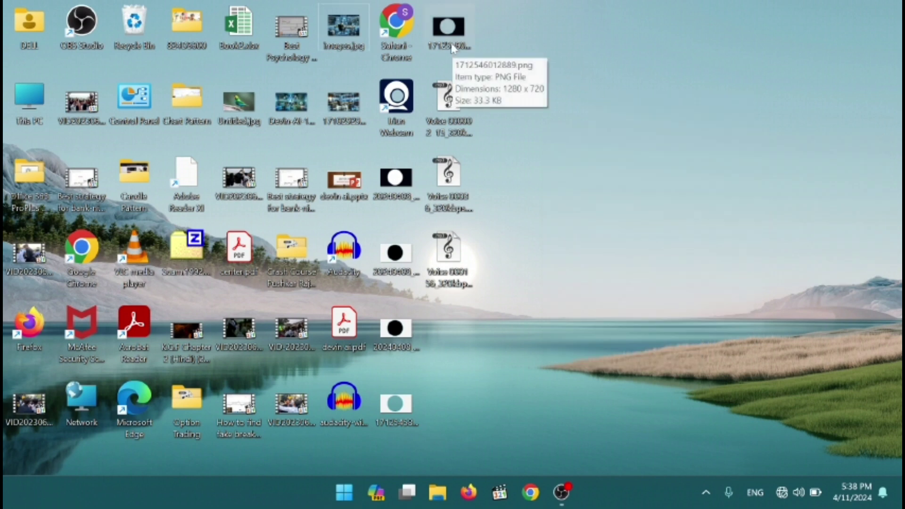
Step: Move 1712546012889.png away from the other icons into the empty area of the desktop
{"action": "left_click", "coordinate": [451, 47]}
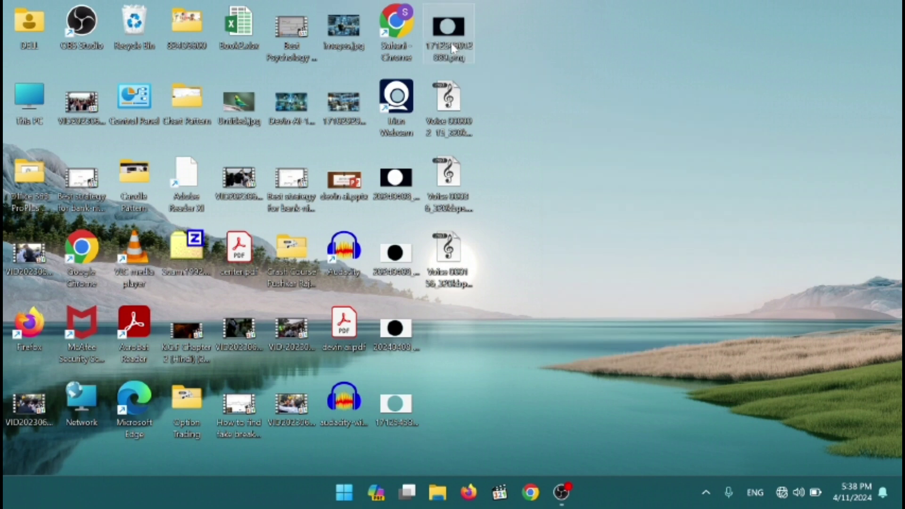
{"action": "left_click_drag", "start_coordinate": [451, 47], "coordinate": [658, 120]}
{"action": "left_click_drag", "start_coordinate": [659, 120], "coordinate": [750, 260]}
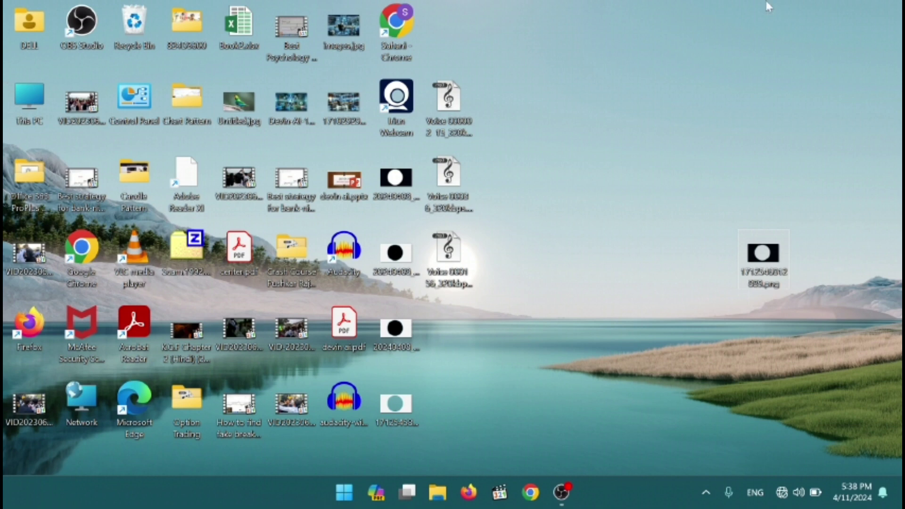
Step: Select the grouped desktop icons, clear the selection, and turn on Auto arrange icons for the desktop
{"action": "left_click_drag", "start_coordinate": [476, 1], "coordinate": [49, 481]}
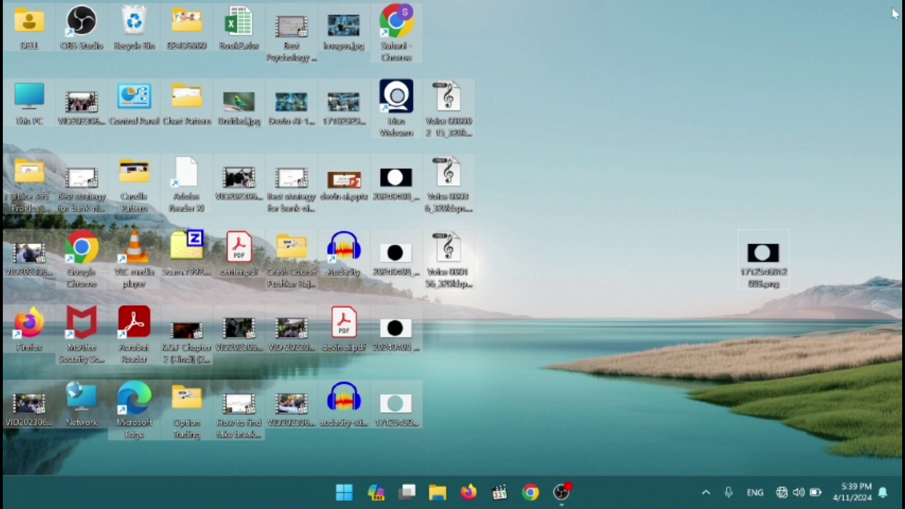
{"action": "right_click", "coordinate": [706, 52]}
{"action": "mouse_move", "coordinate": [728, 64]}
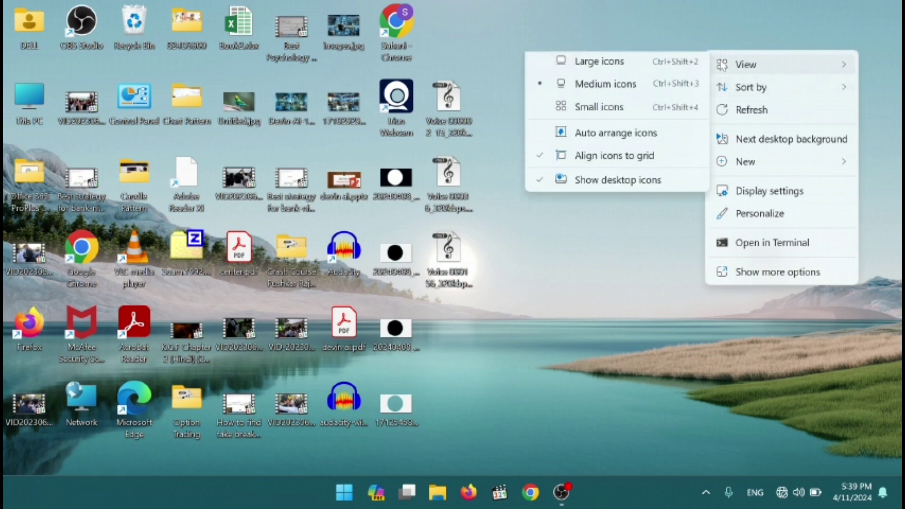
{"action": "left_click", "coordinate": [697, 149]}
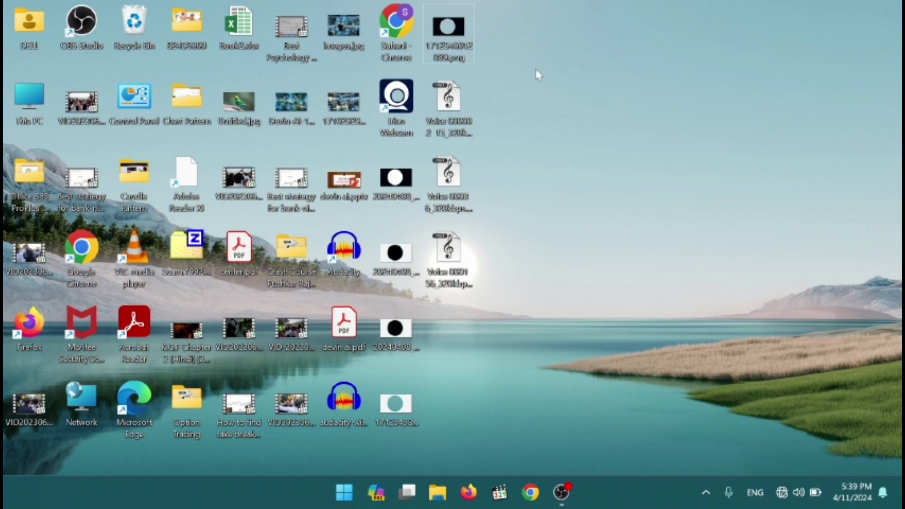
Step: Move the PNG image just below images.jpg into the empty area of the desktop
{"action": "mouse_move", "coordinate": [351, 108]}
{"action": "left_click_drag", "start_coordinate": [351, 108], "coordinate": [818, 101]}
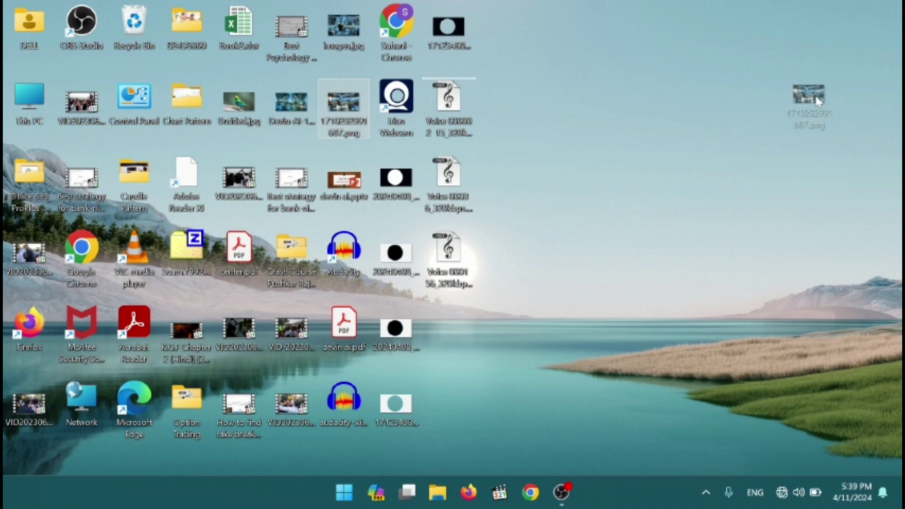
{"action": "left_click_drag", "start_coordinate": [818, 102], "coordinate": [817, 99]}
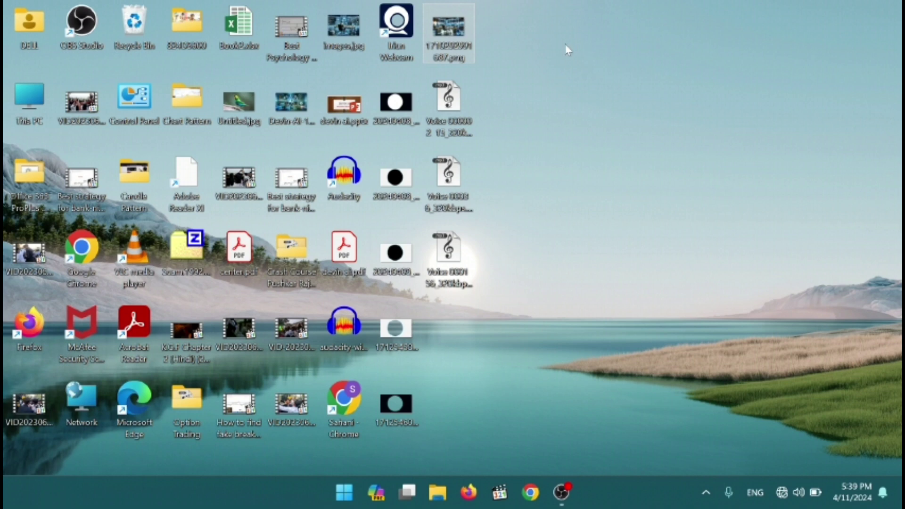
Step: Look over the Align icons to grid option among the desktop's icon view options and dismiss the menu
{"action": "right_click", "coordinate": [569, 89]}
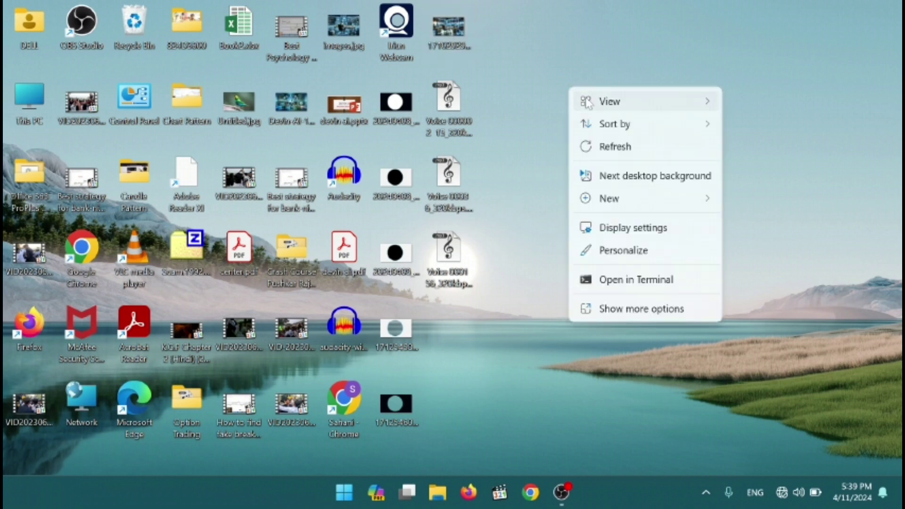
{"action": "mouse_move", "coordinate": [585, 101]}
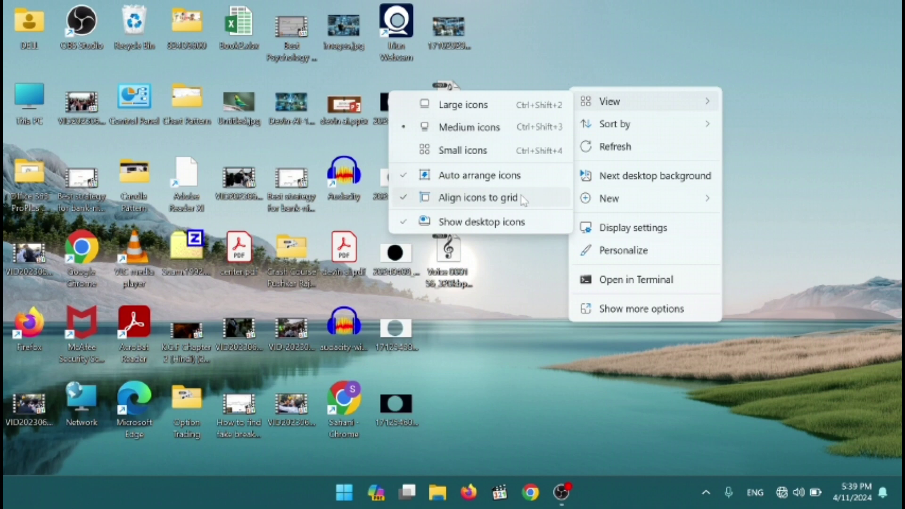
{"action": "left_click", "coordinate": [548, 55]}
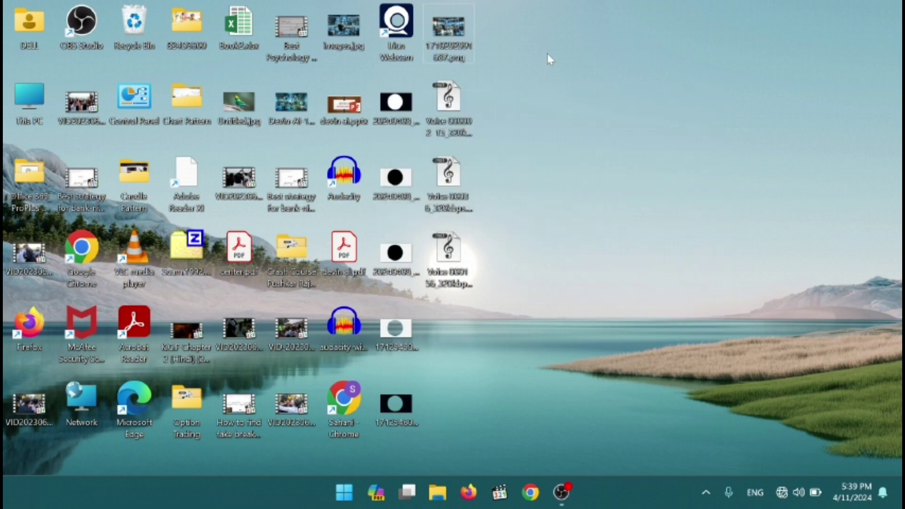
Step: Select the fourth column of desktop icons, clear the selection, and move the black-circle PNG in the eighth column up one place
{"action": "left_click_drag", "start_coordinate": [513, 15], "coordinate": [121, 88]}
{"action": "left_click_drag", "start_coordinate": [151, 1], "coordinate": [210, 467]}
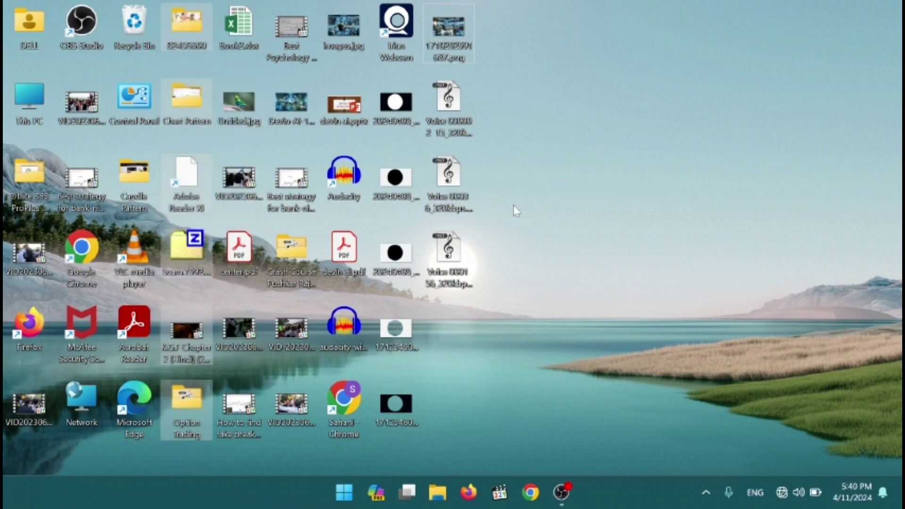
{"action": "left_click", "coordinate": [555, 143]}
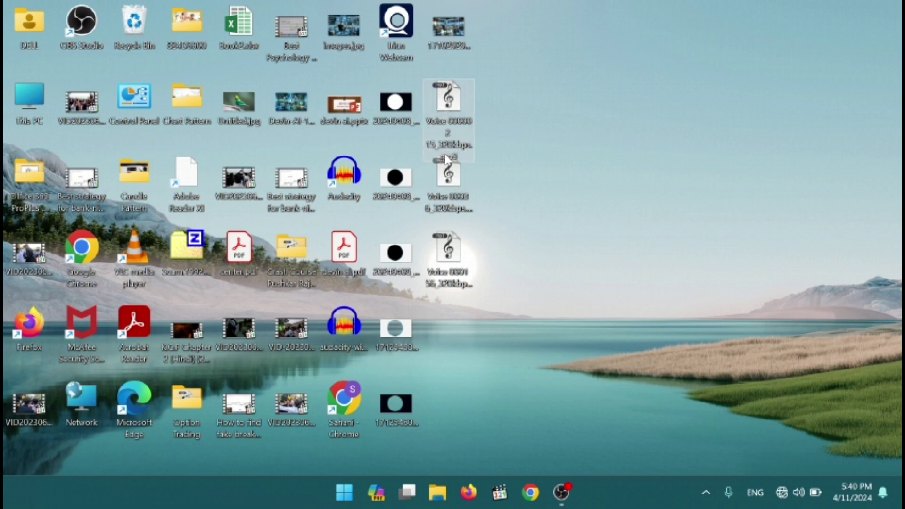
{"action": "left_click_drag", "start_coordinate": [400, 187], "coordinate": [378, 106]}
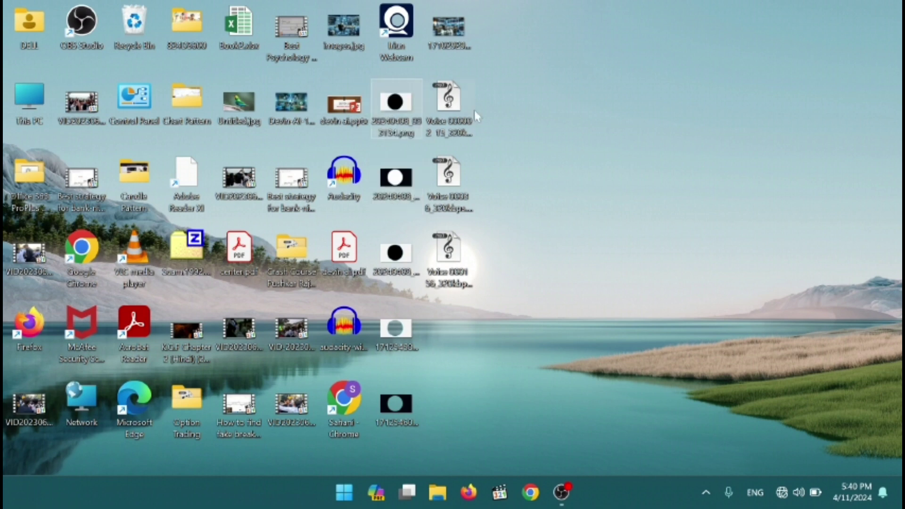
Step: Turn off Auto arrange icons and Align icons to grid for the desktop
{"action": "right_click", "coordinate": [604, 100]}
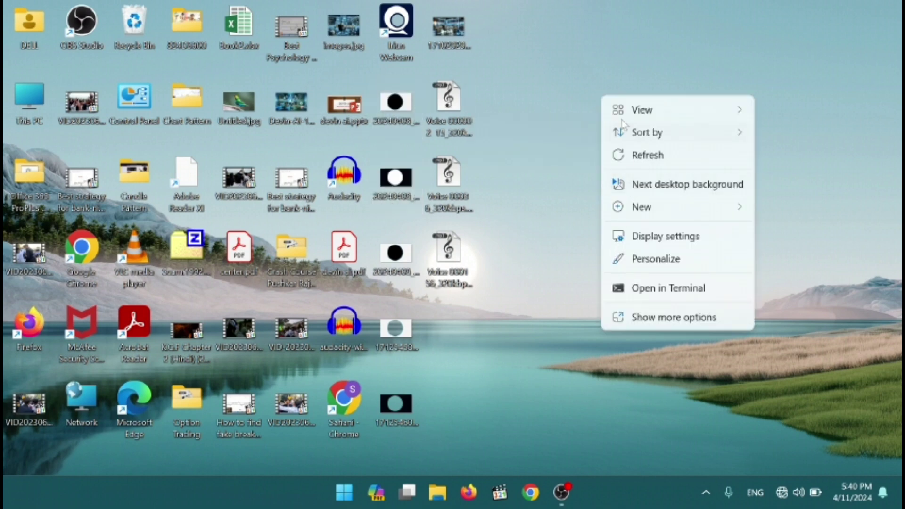
{"action": "mouse_move", "coordinate": [621, 118]}
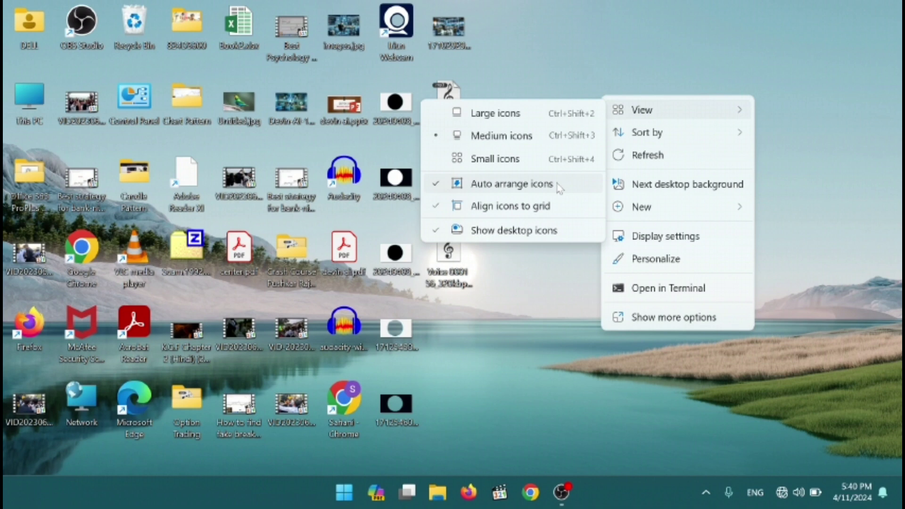
{"action": "left_click", "coordinate": [559, 186]}
{"action": "right_click", "coordinate": [558, 185]}
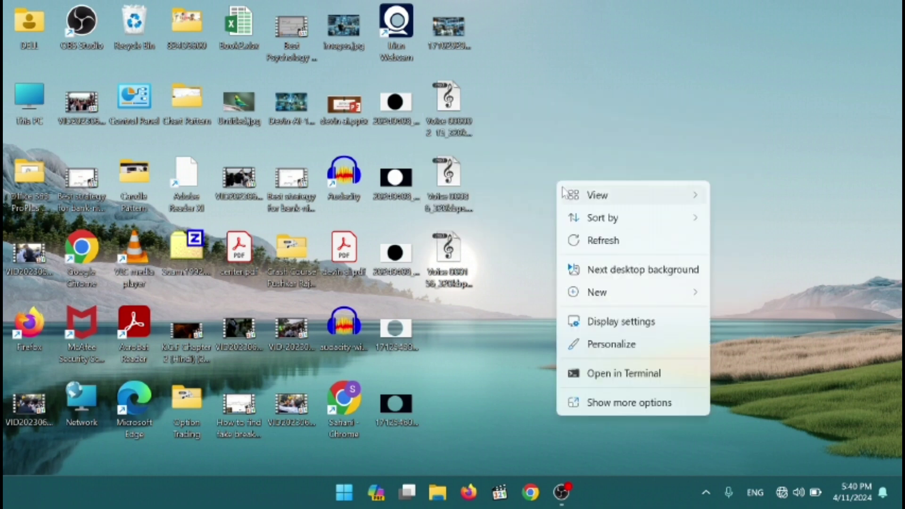
{"action": "mouse_move", "coordinate": [565, 205]}
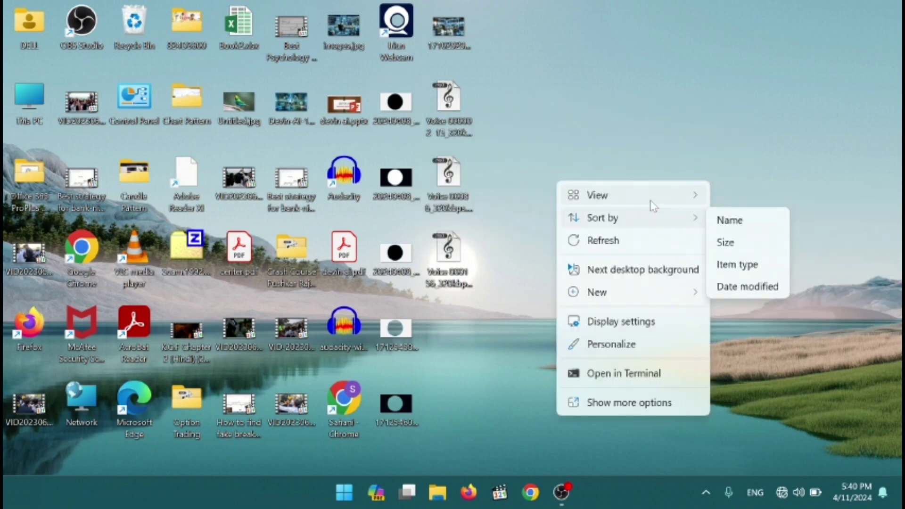
{"action": "mouse_move", "coordinate": [653, 206]}
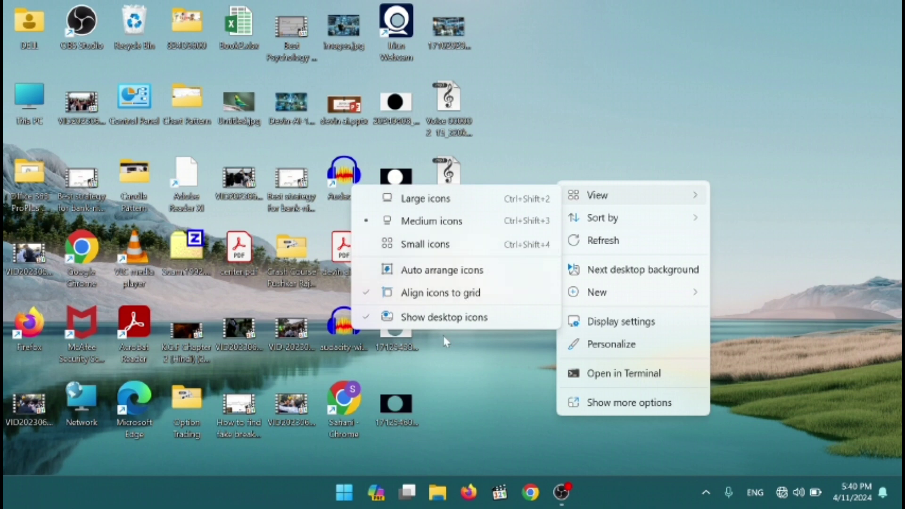
{"action": "left_click", "coordinate": [430, 295]}
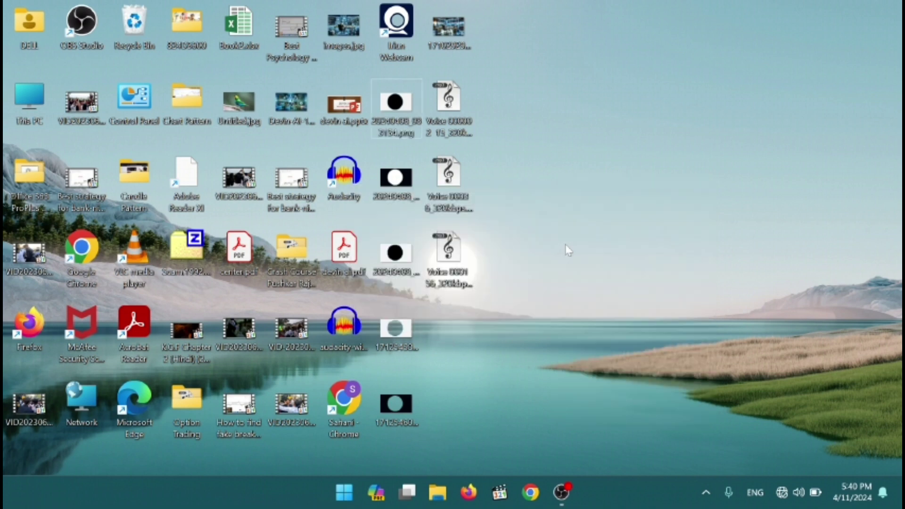
Step: Move two voice audio files, the white-circle image and a black-circle JPG to free, off-grid positions among the neighbouring desktop icons
{"action": "left_click_drag", "start_coordinate": [448, 175], "coordinate": [469, 83]}
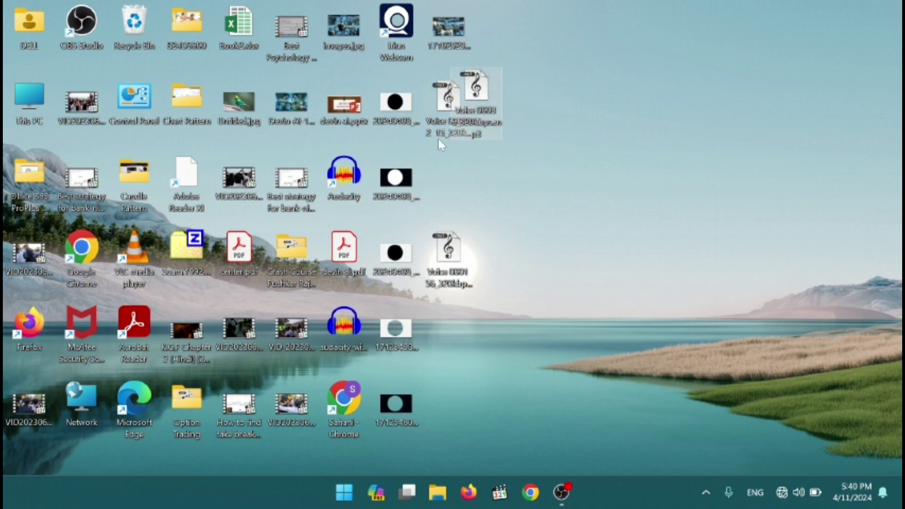
{"action": "left_click_drag", "start_coordinate": [415, 185], "coordinate": [388, 146]}
{"action": "left_click_drag", "start_coordinate": [430, 280], "coordinate": [385, 177]}
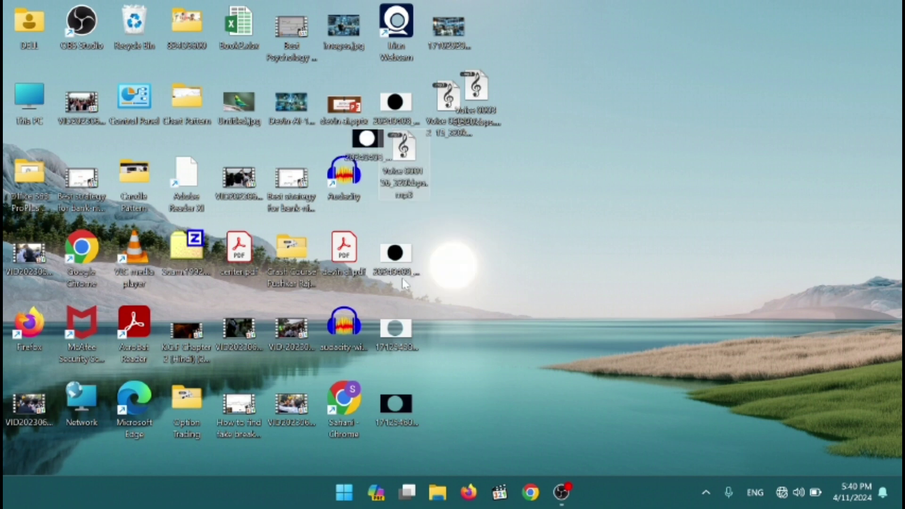
{"action": "left_click", "coordinate": [396, 252]}
{"action": "left_click_drag", "start_coordinate": [384, 218], "coordinate": [382, 216]}
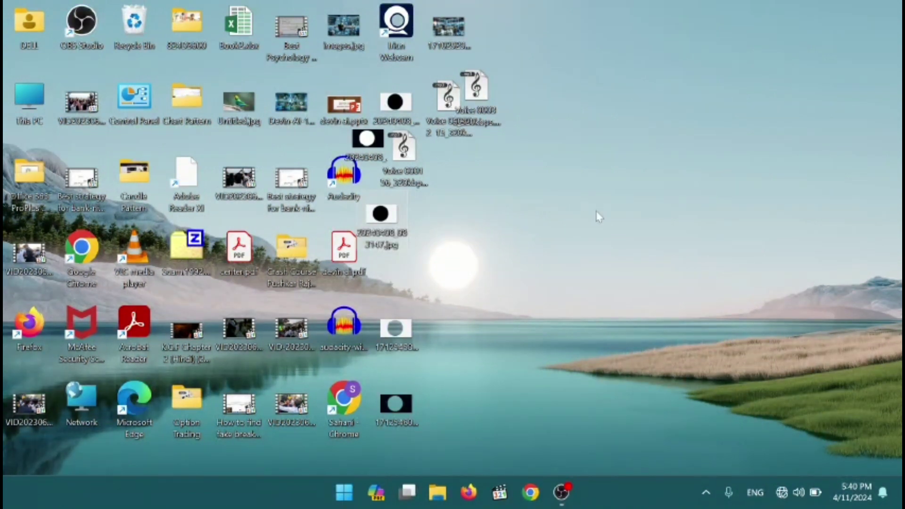
Step: Turn Auto arrange icons and Align icons to grid back on for the desktop
{"action": "right_click", "coordinate": [603, 200]}
{"action": "mouse_move", "coordinate": [641, 214]}
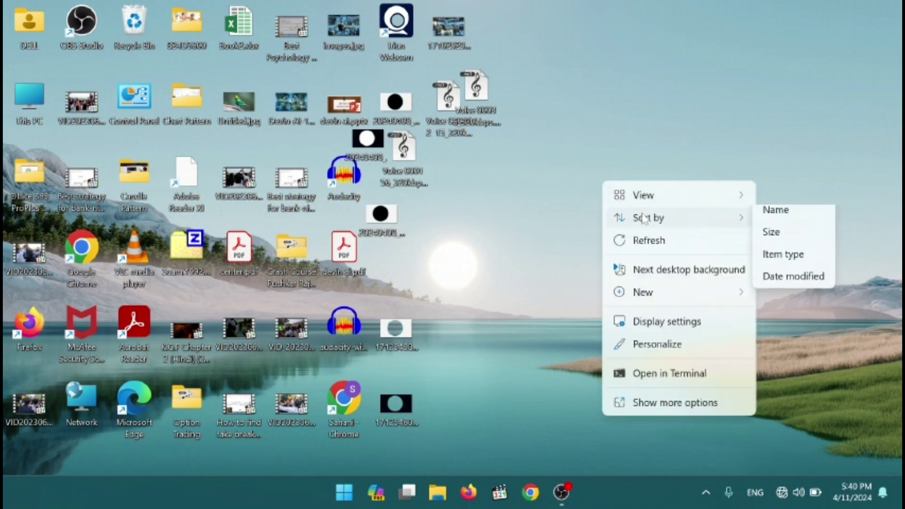
{"action": "mouse_move", "coordinate": [644, 196]}
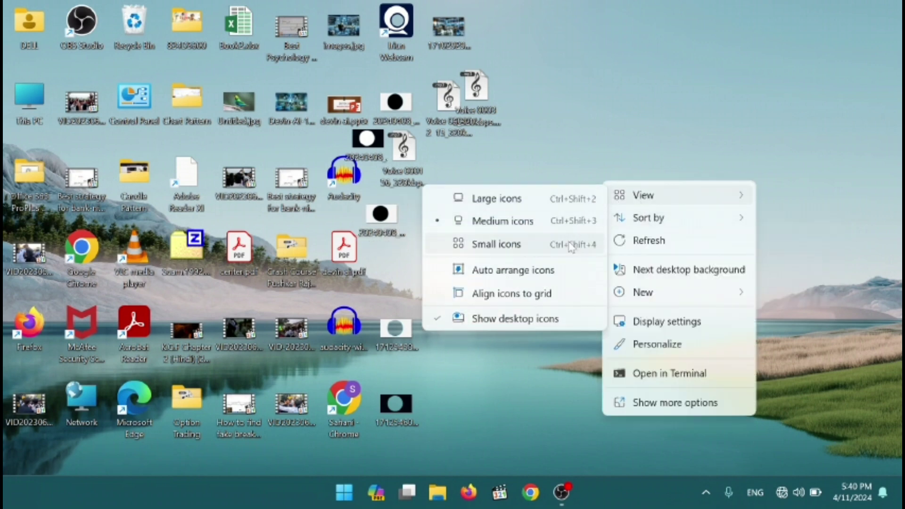
{"action": "left_click", "coordinate": [570, 272]}
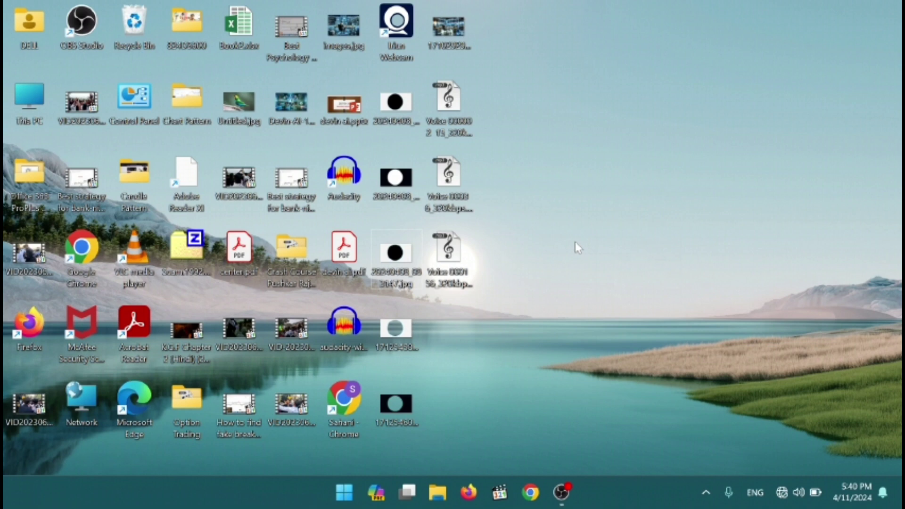
{"action": "right_click", "coordinate": [575, 241]}
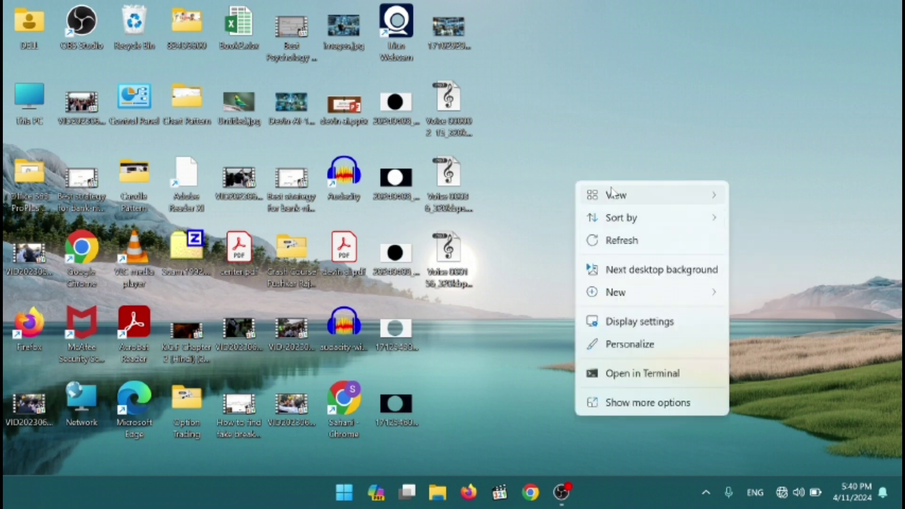
{"action": "mouse_move", "coordinate": [612, 194]}
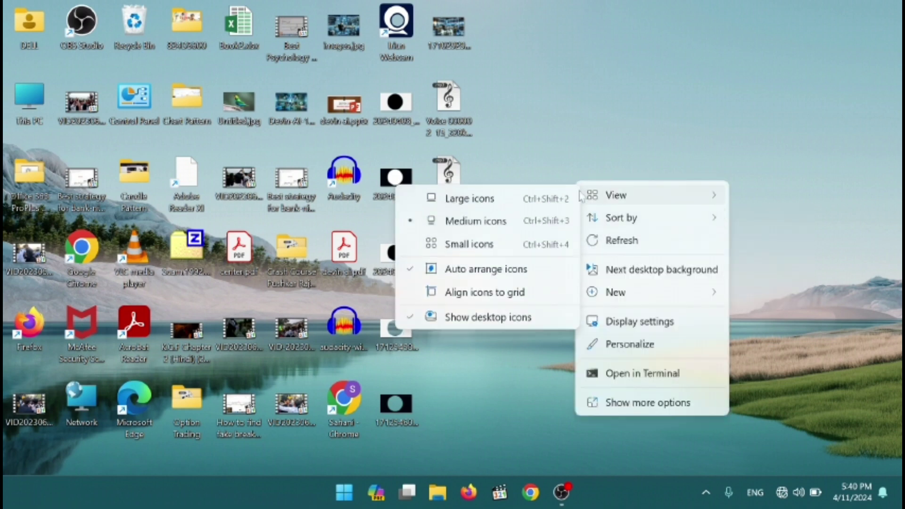
{"action": "left_click", "coordinate": [531, 304]}
Step: Hide all desktop icons by turning off Show desktop icons, and turn the option back on
{"action": "right_click", "coordinate": [631, 193]}
{"action": "mouse_move", "coordinate": [660, 195]}
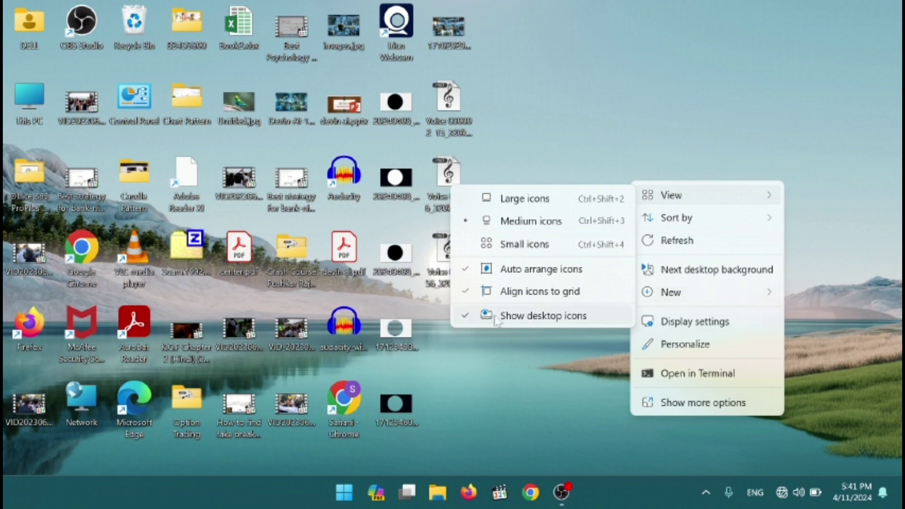
{"action": "left_click", "coordinate": [469, 316]}
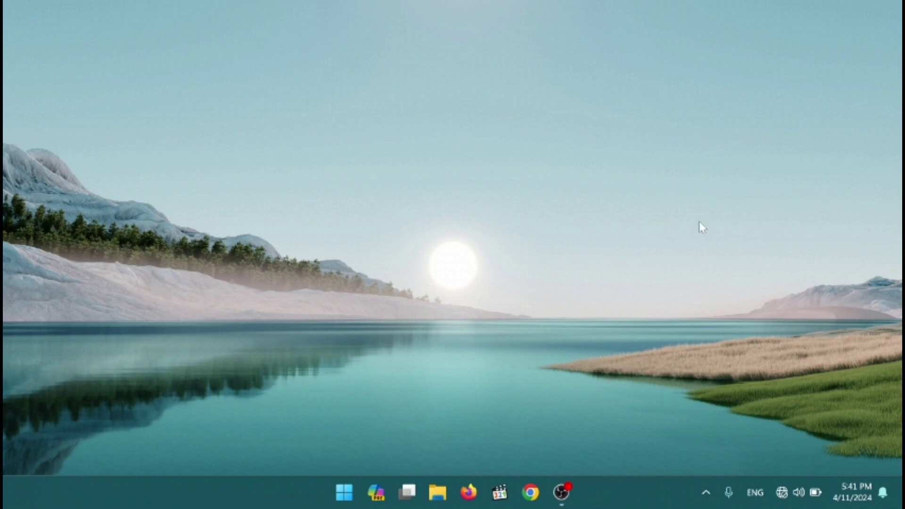
{"action": "right_click", "coordinate": [610, 176]}
{"action": "mouse_move", "coordinate": [715, 185]}
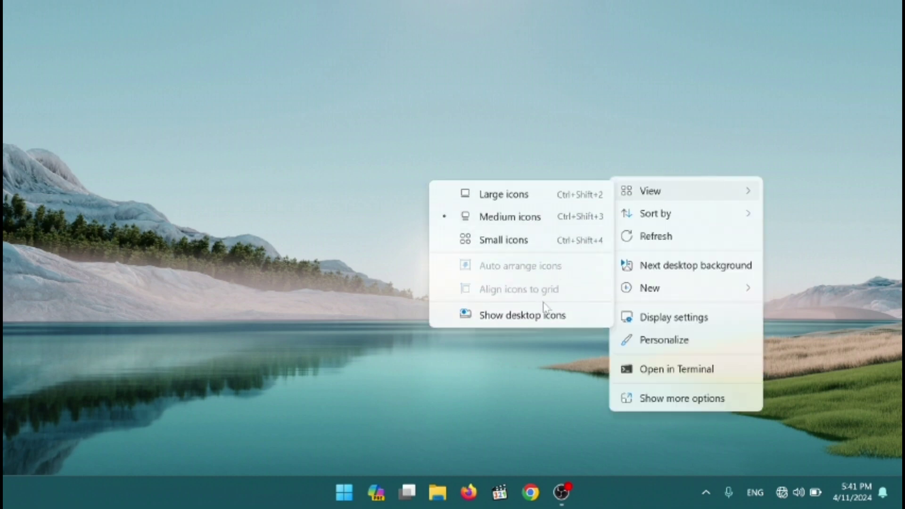
{"action": "left_click", "coordinate": [544, 322]}
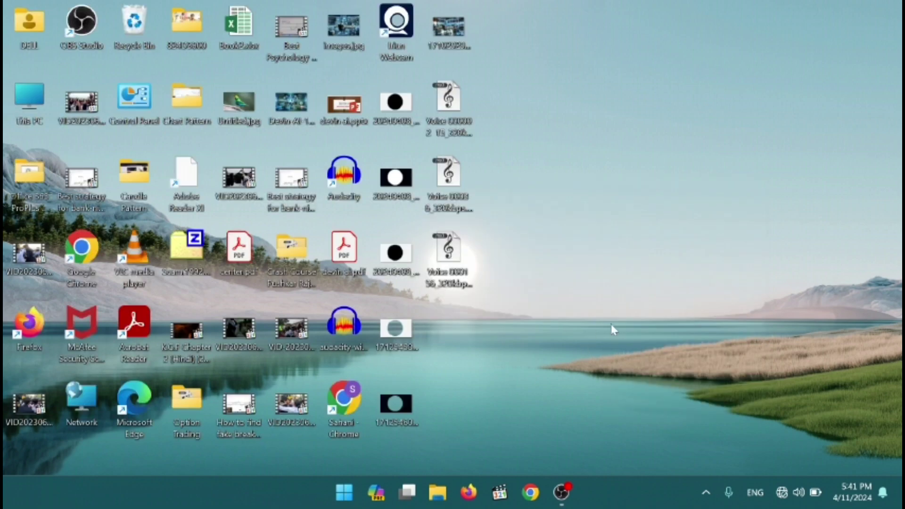